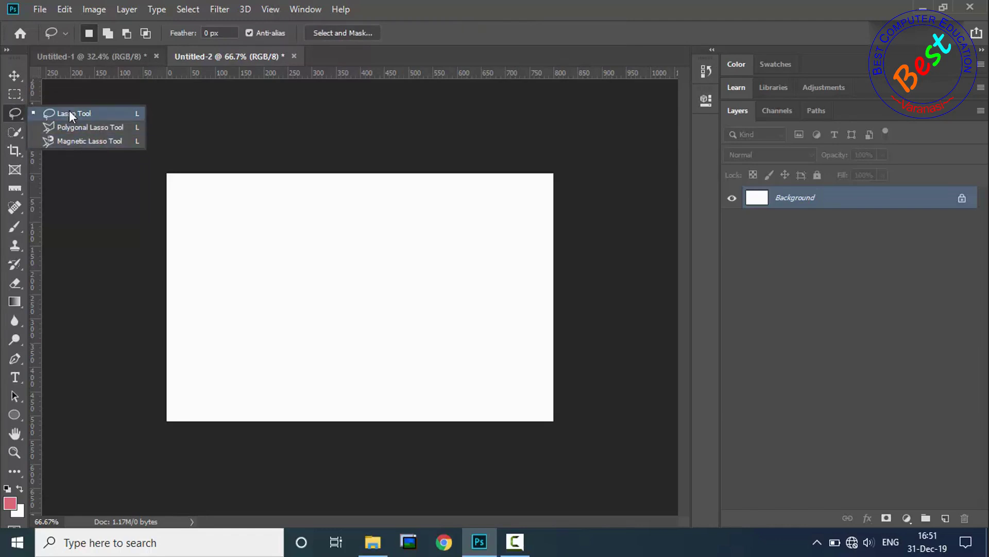
Activate the Quick Selection Tool from the group it shares with the Magic Wand Tool.
click(17, 113)
click(17, 133)
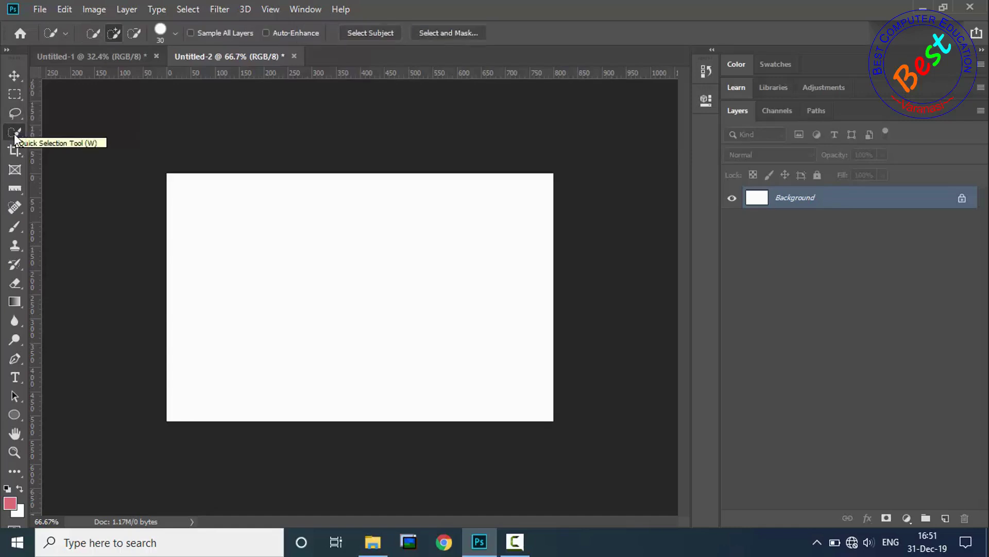
click(14, 134)
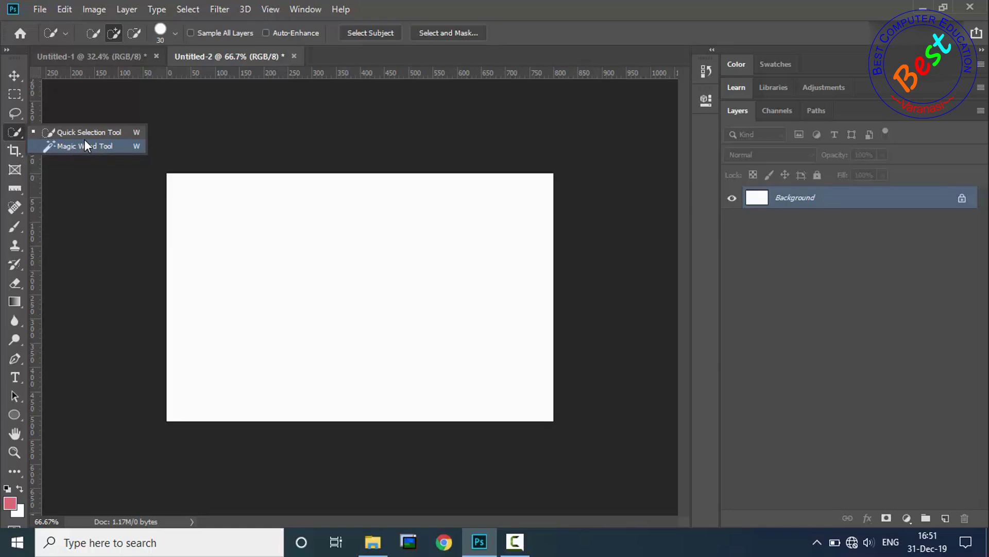
click(14, 132)
right_click(15, 133)
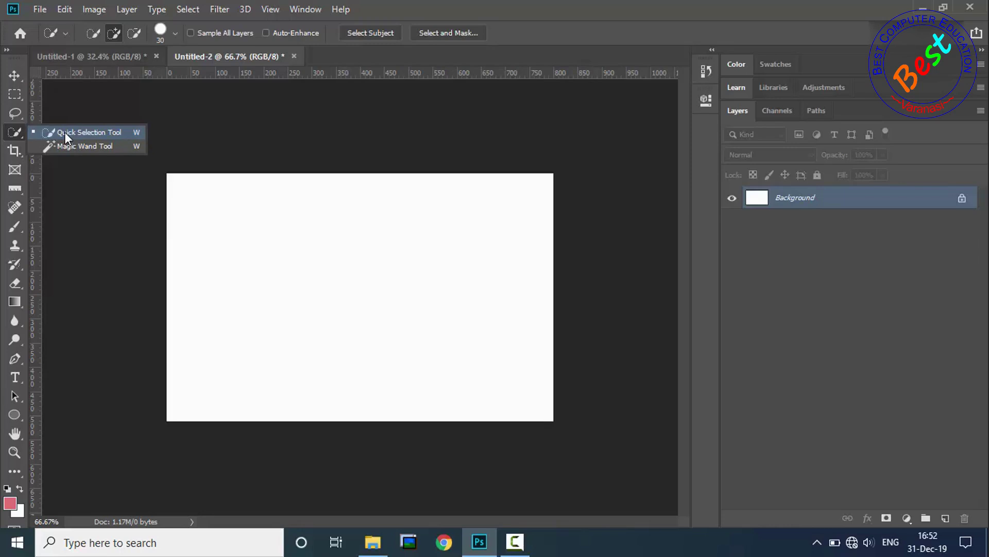
click(17, 132)
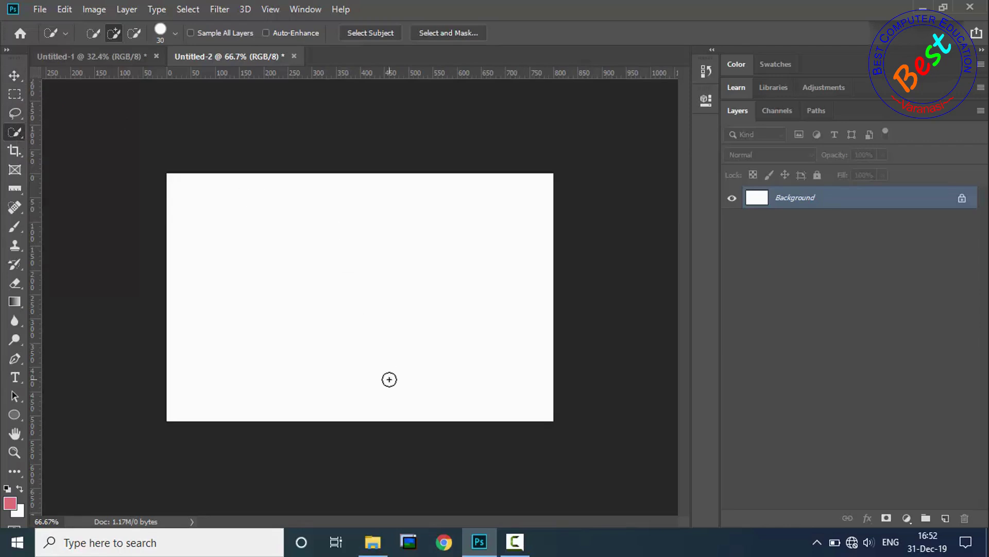
Place Flower_01.jpg from the Photoshop Images folder into Untitled-2, scale it to about 6.65% so it covers the canvas, and commit it.
click(379, 554)
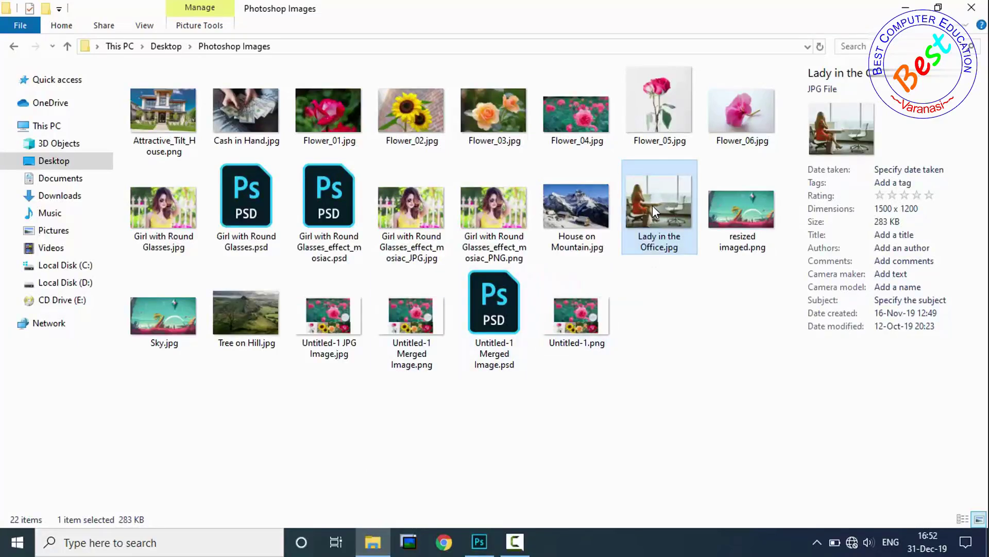
click(324, 115)
drag(323, 115, 336, 259)
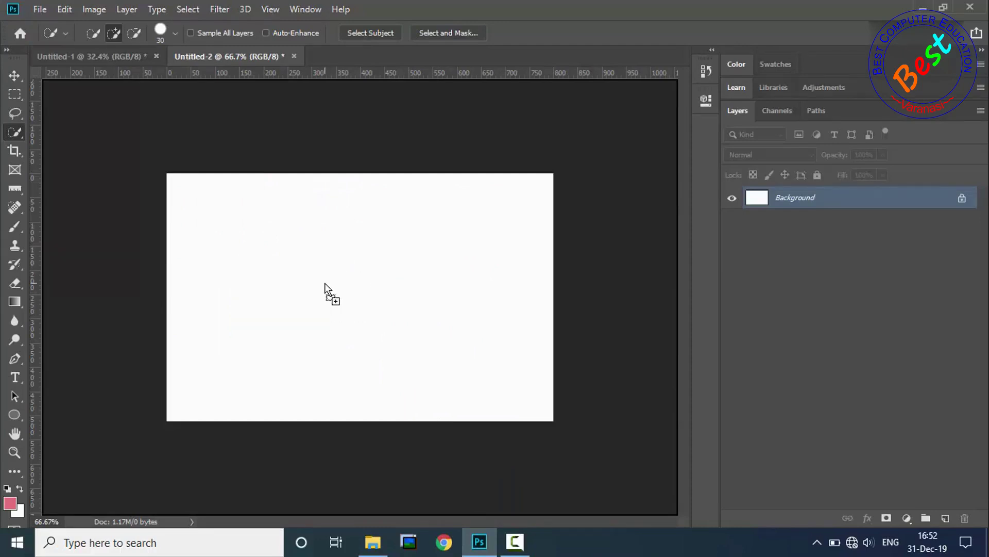
drag(325, 284, 325, 282)
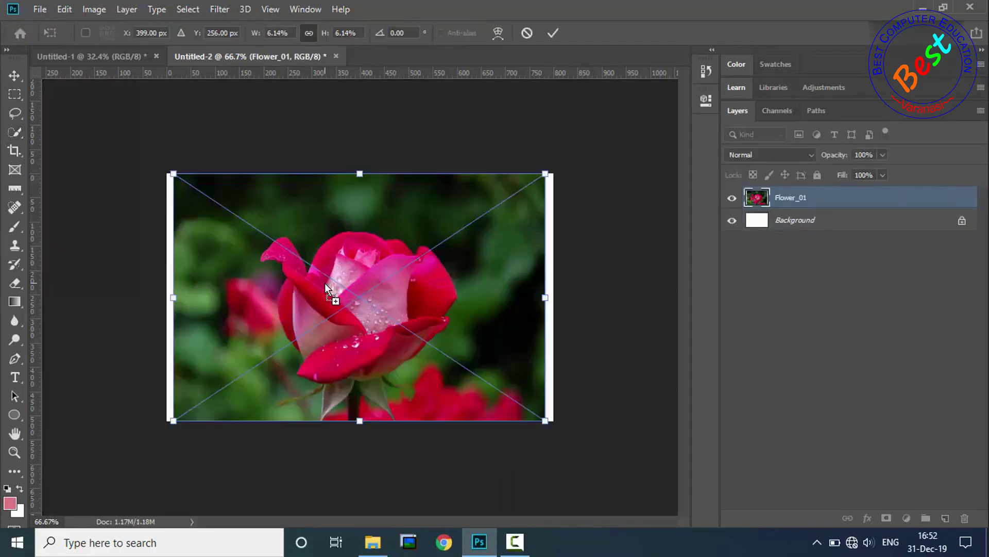
drag(546, 420, 560, 430)
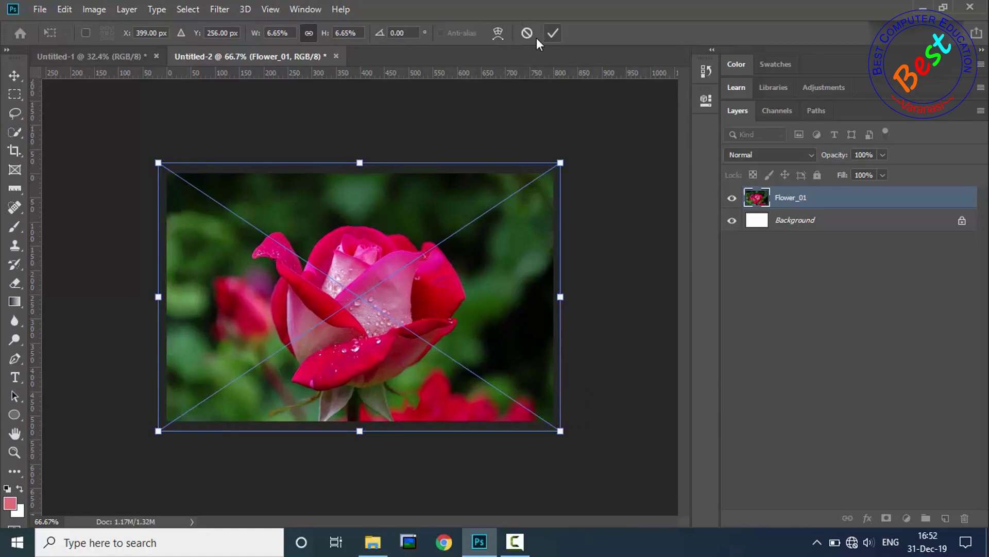
click(552, 33)
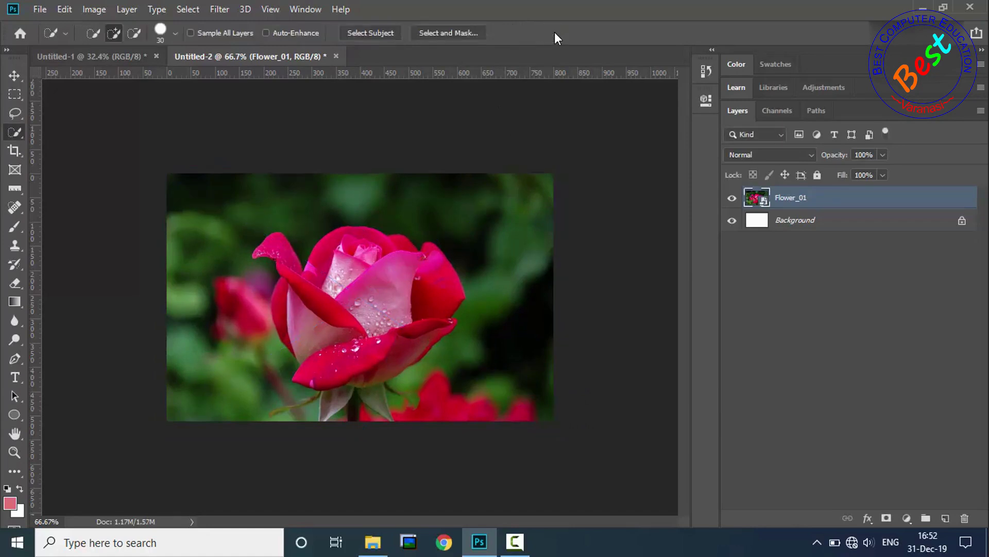
Cycle through the screen modes to full screen with the menu bar and fit the rose image on screen.
click(271, 9)
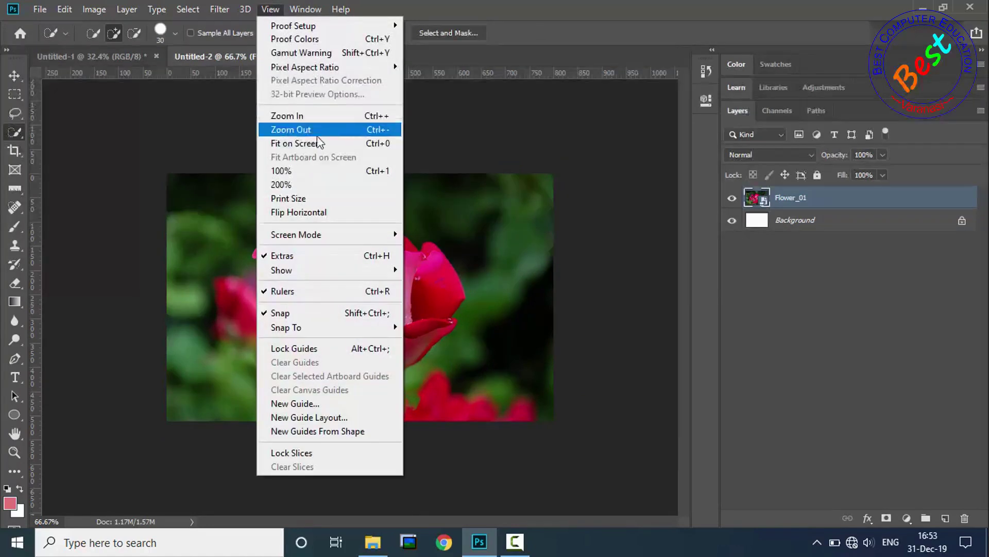
click(321, 144)
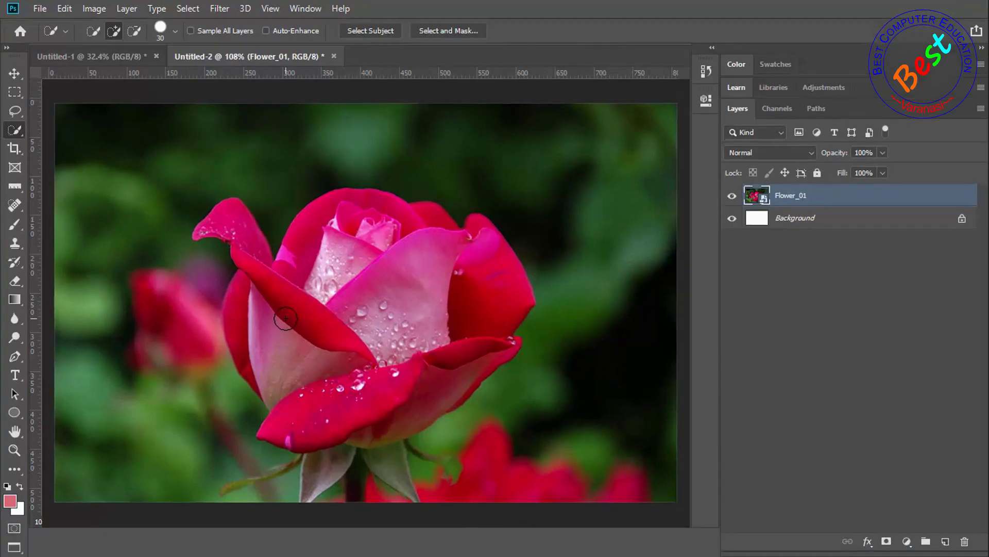
key(f)
key(f)
key(f)
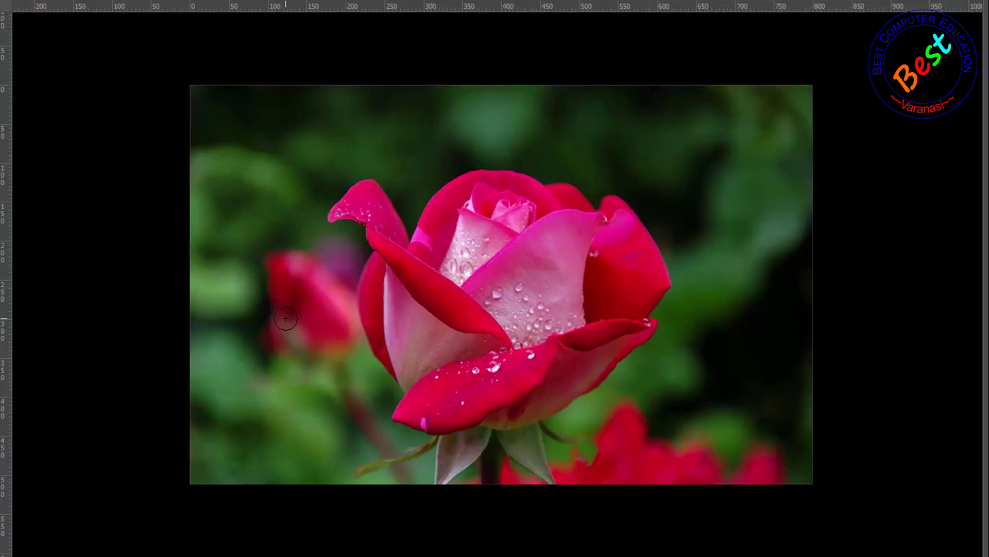
key(f)
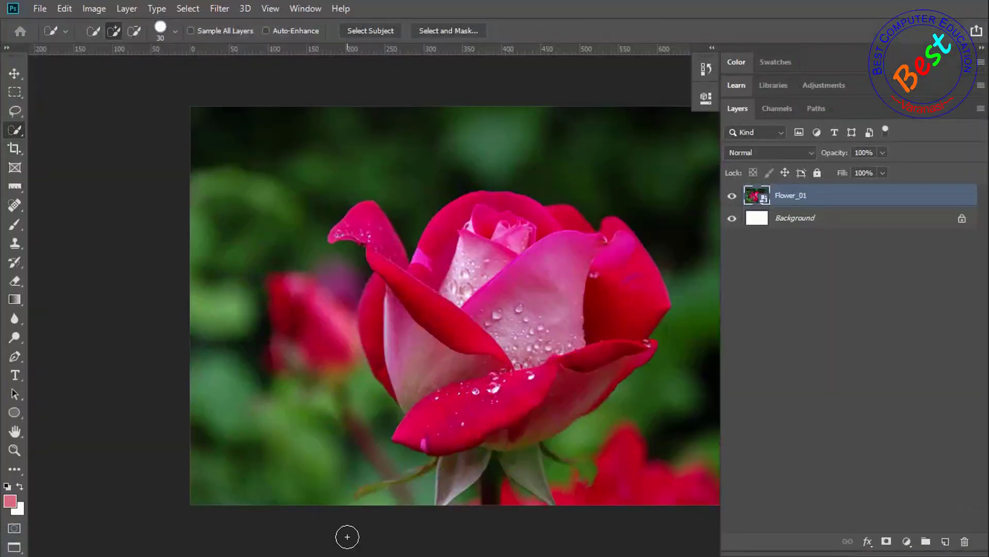
key(f)
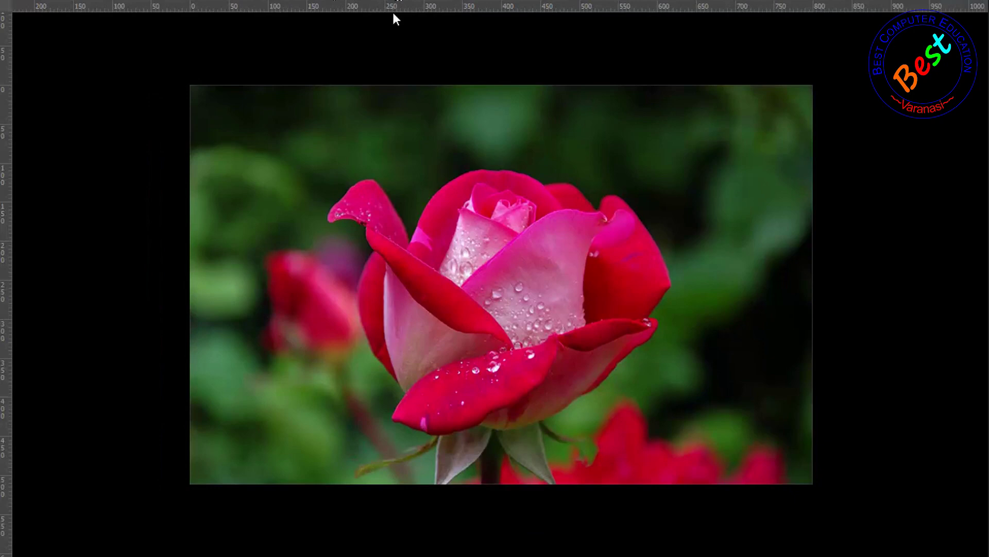
key(f)
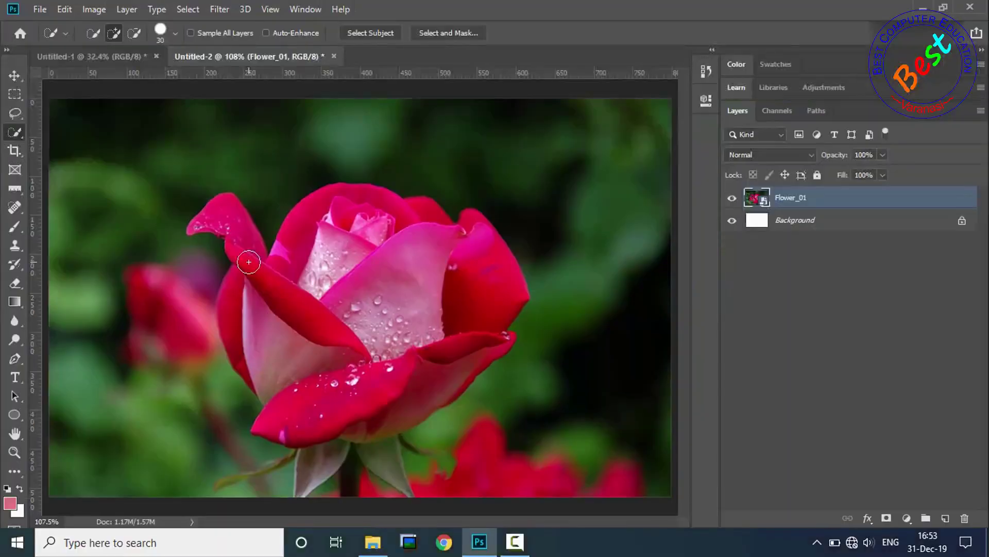
key(f)
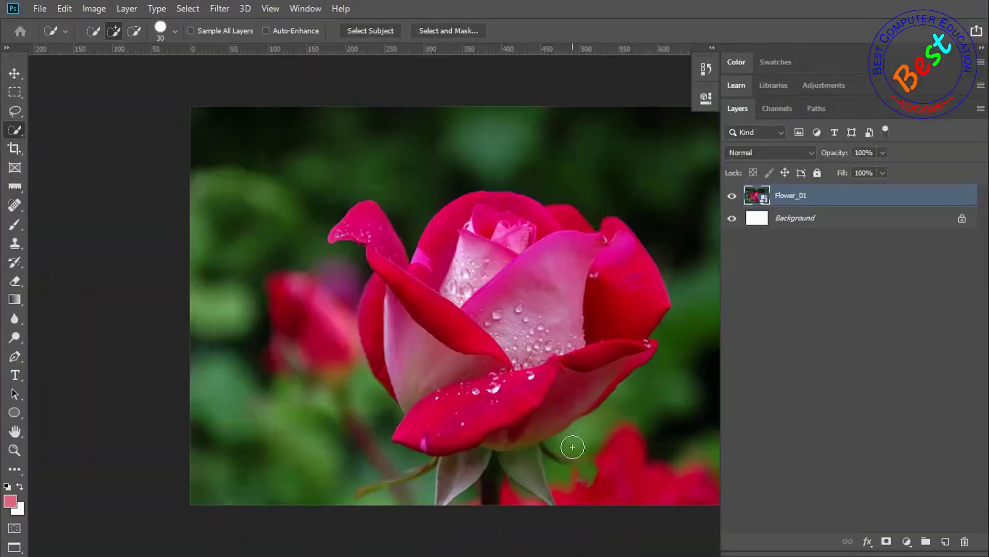
click(261, 8)
click(317, 141)
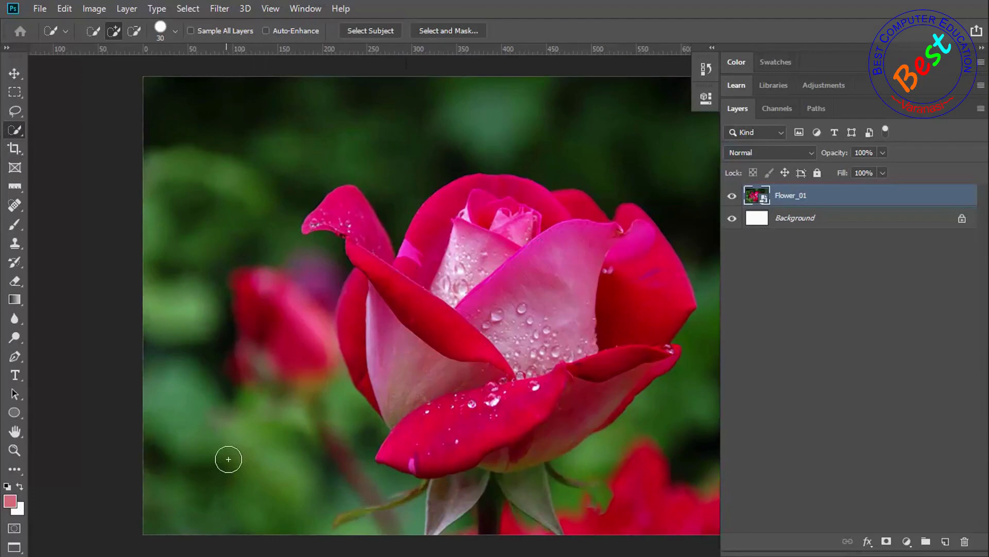
scroll(326, 420, right, 5)
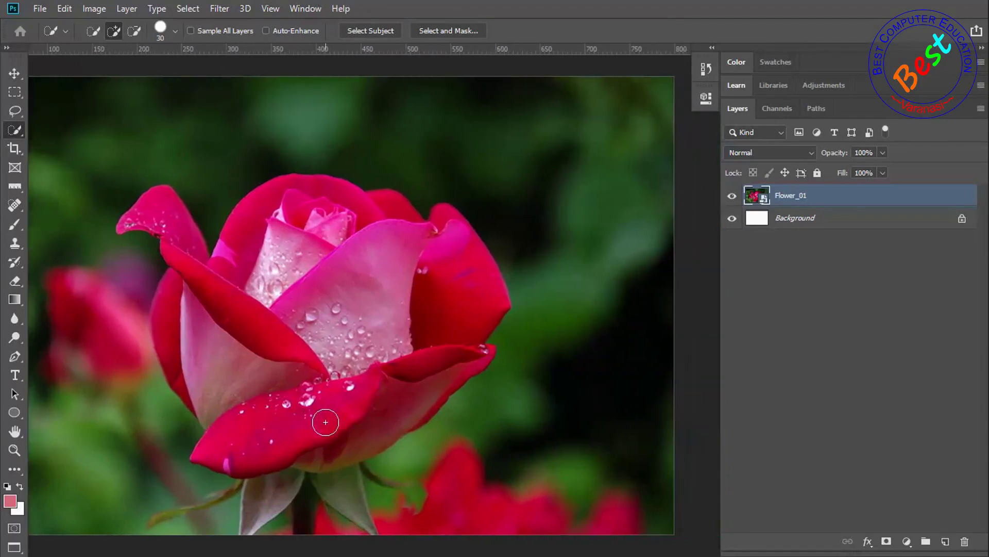
scroll(325, 422, down, 2)
scroll(326, 422, up, 3)
scroll(326, 422, down, 3)
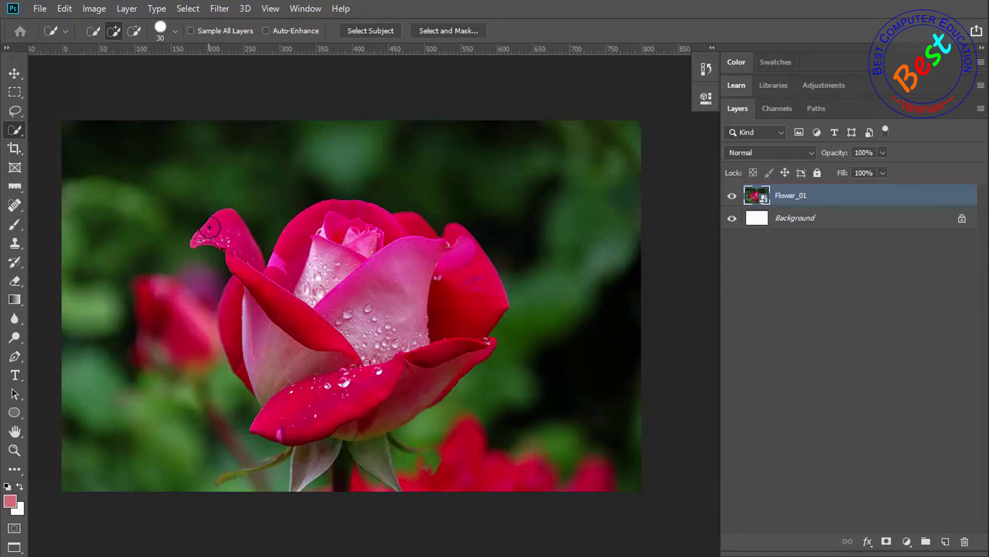
Set the selection brush size to 16 px and select the whole rose bloom with the two sepals below it.
click(173, 31)
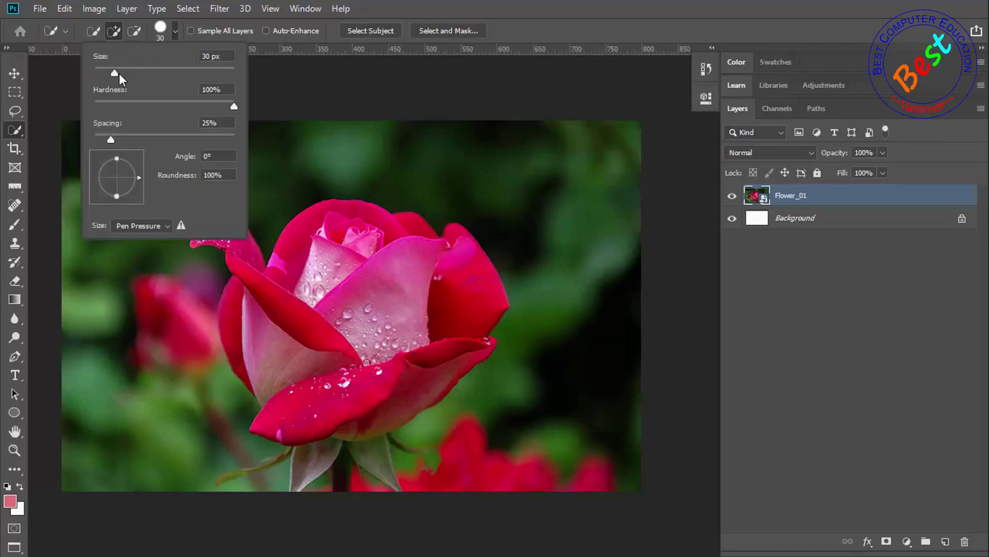
drag(115, 73, 105, 73)
right_click(313, 248)
click(175, 31)
click(172, 31)
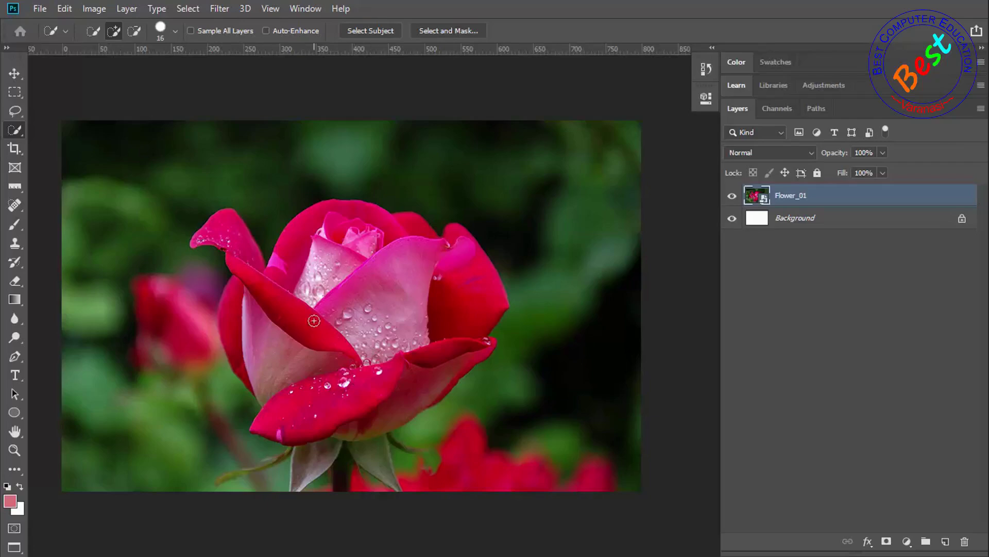
mouse_move(197, 239)
mouse_down()
mouse_move(225, 226)
mouse_move(256, 279)
mouse_move(238, 315)
mouse_move(287, 337)
mouse_move(298, 258)
mouse_move(315, 245)
mouse_move(405, 389)
mouse_move(369, 391)
mouse_move(354, 375)
mouse_up()
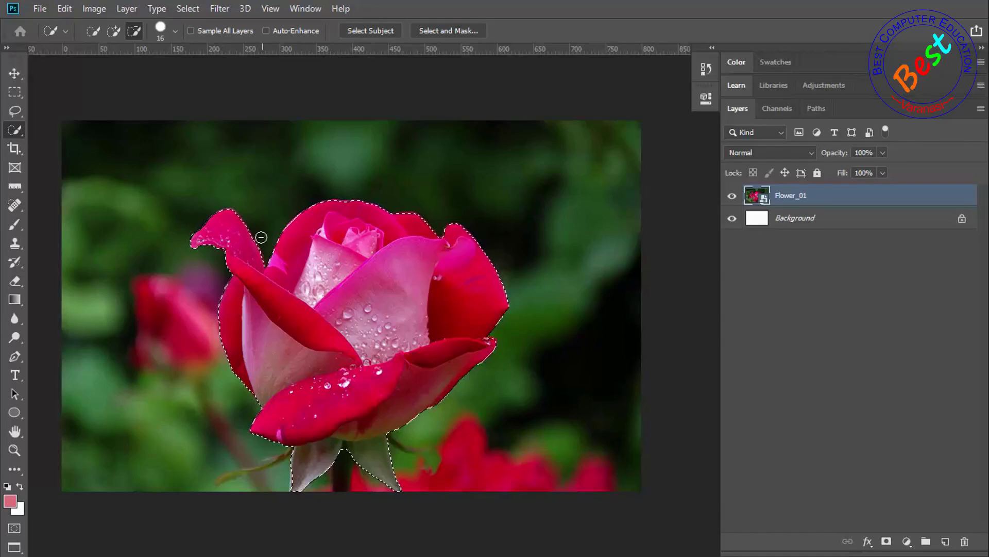
Subtract the dark stem area between the two sepals from the rose selection.
click(114, 31)
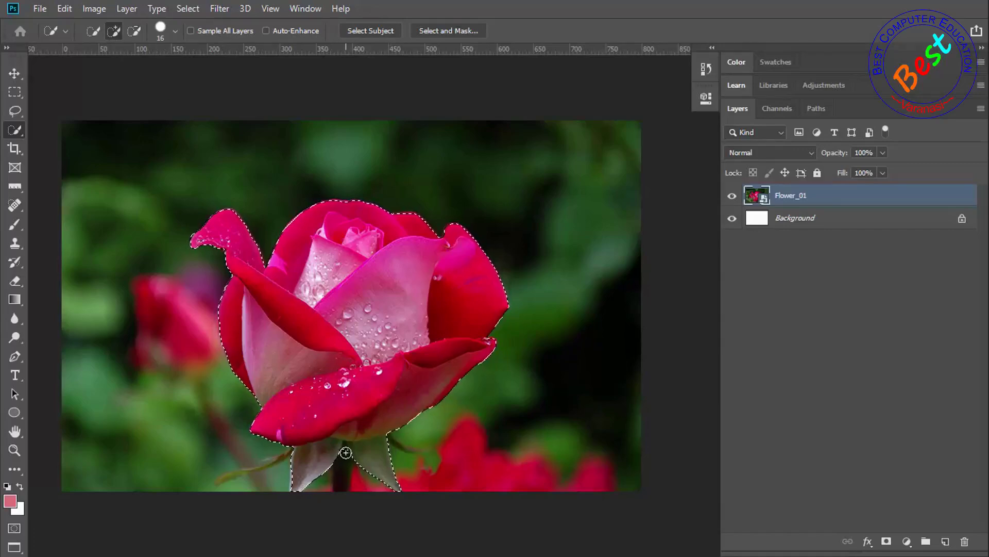
scroll(345, 452, up, 4)
scroll(206, 471, down, 2)
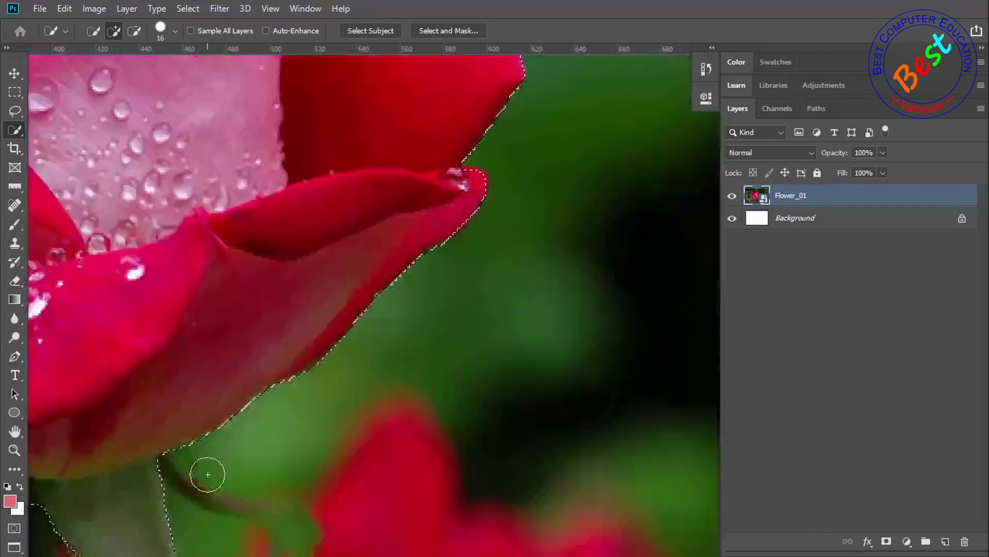
scroll(206, 472, up, 2)
scroll(207, 474, left, 5)
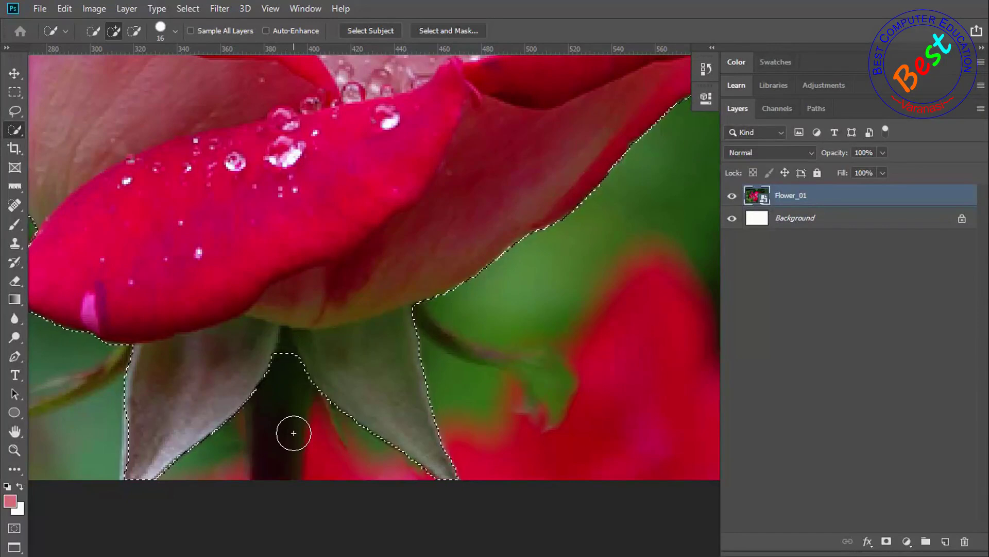
key(alt)
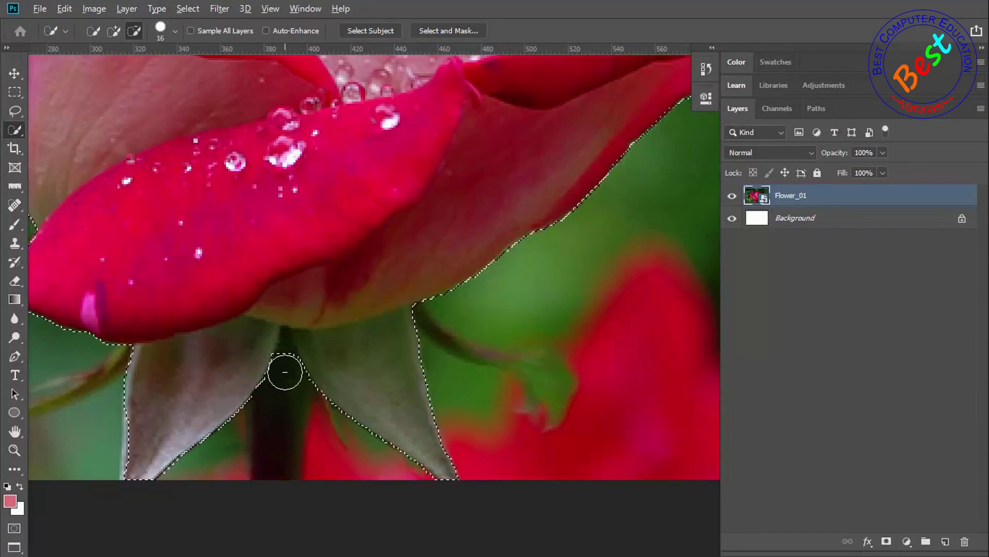
drag(287, 353, 293, 400)
drag(329, 349, 315, 335)
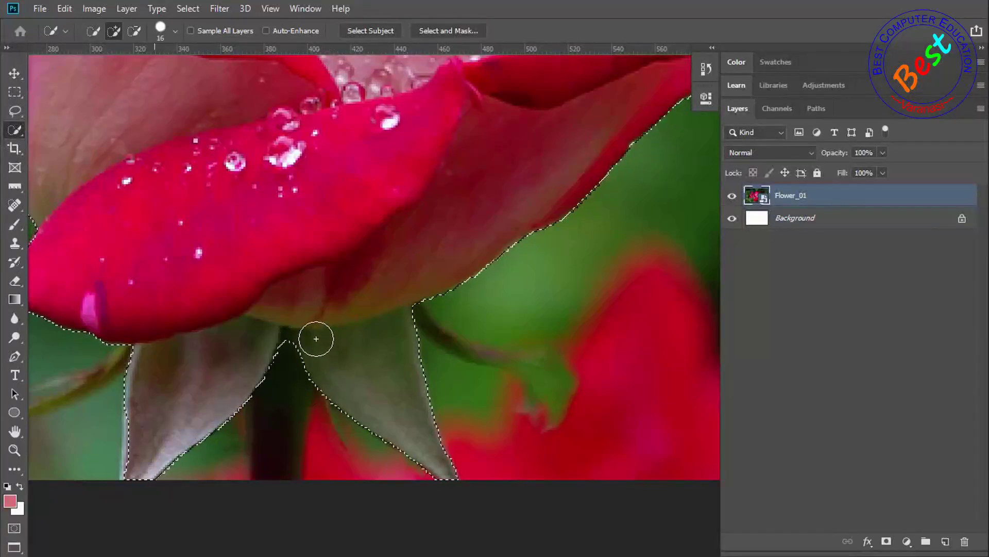
Reduce the selection brush size to 3 px and subtract the remaining narrow gap at the top of the stem between the sepals.
click(175, 31)
drag(104, 72, 99, 73)
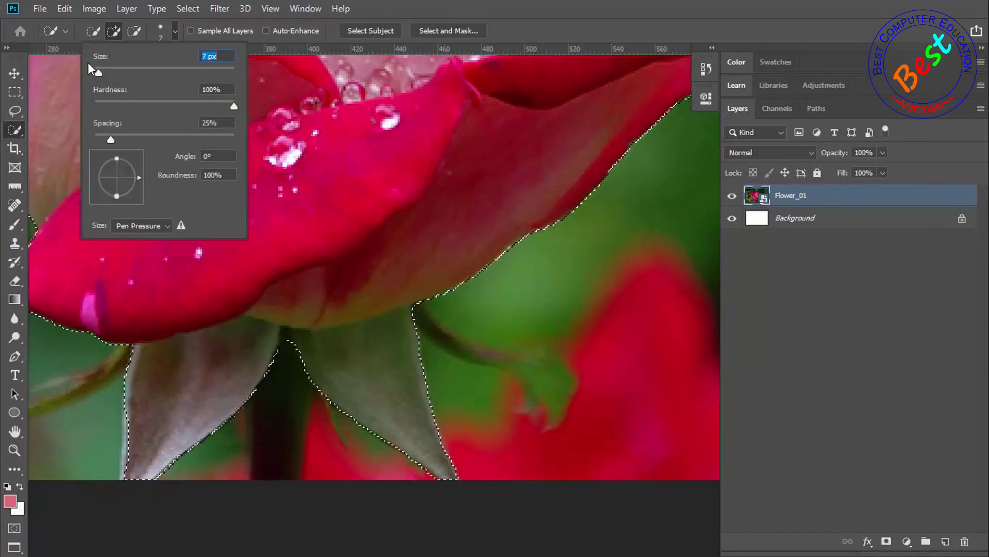
drag(100, 76, 96, 72)
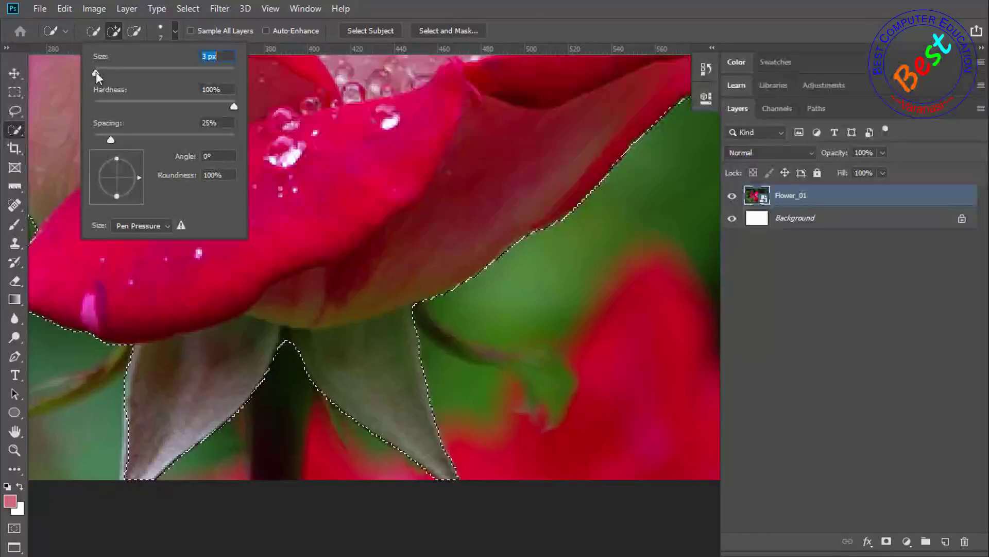
click(291, 361)
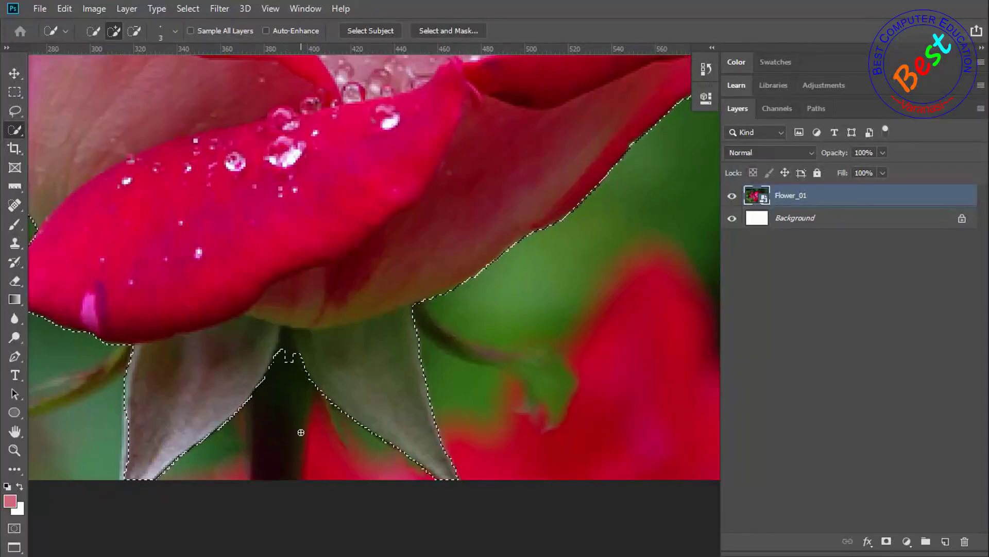
key(alt)
drag(283, 391, 284, 328)
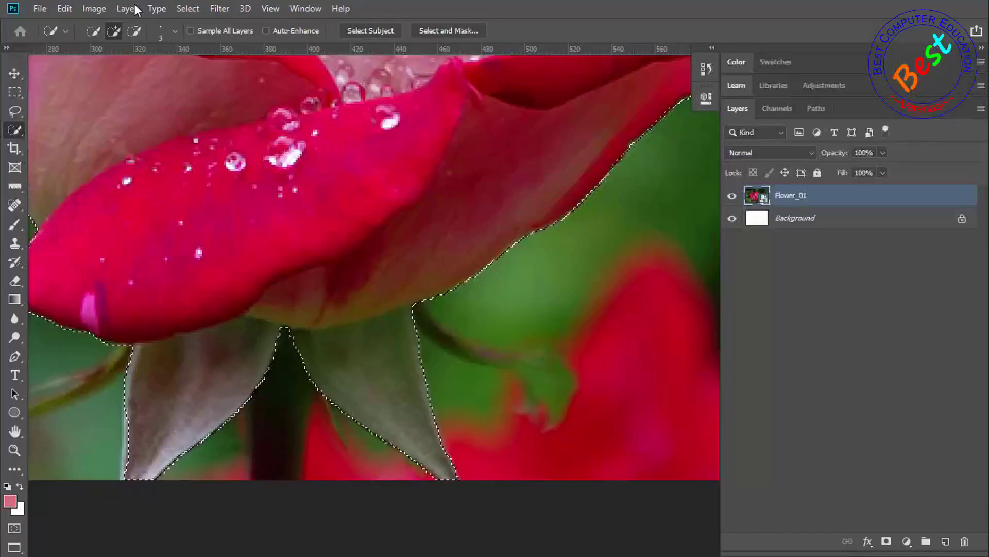
Activate the Move tool and examine the whole rose selection with the image fitted on screen.
click(11, 73)
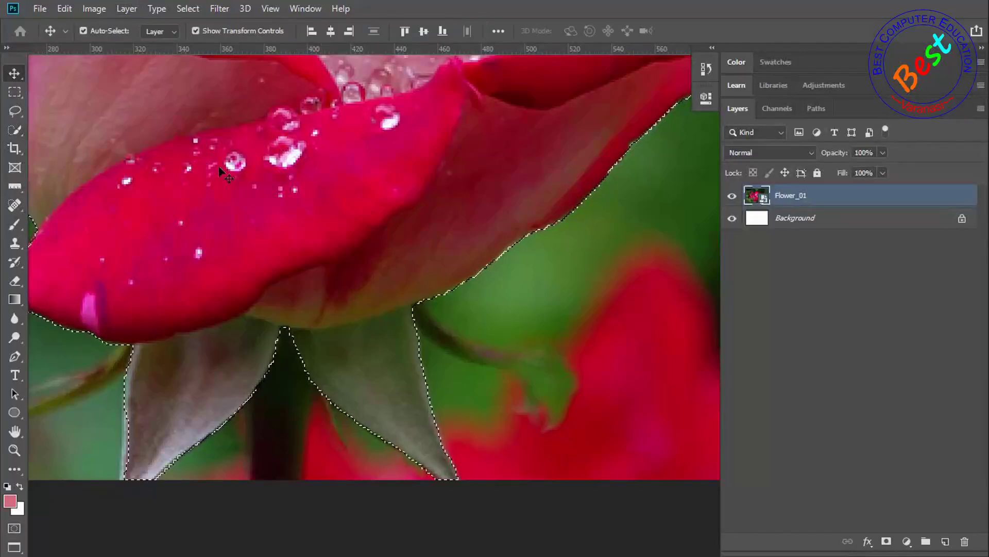
scroll(410, 188, down, 5)
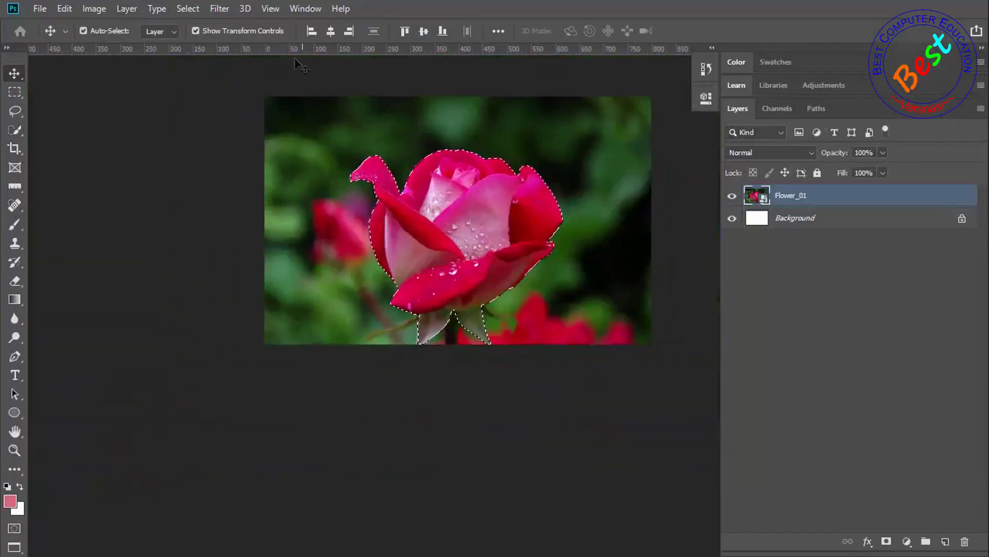
click(270, 8)
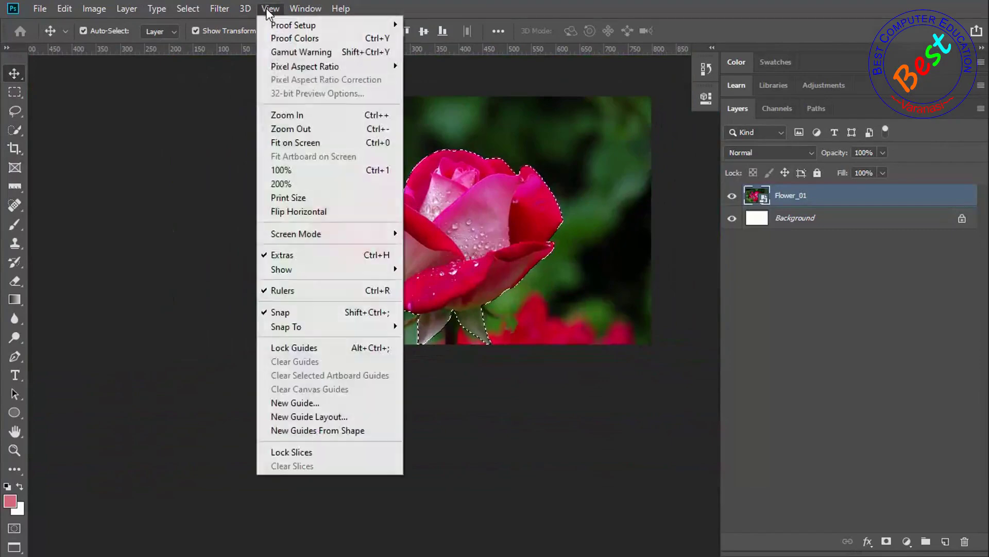
click(323, 137)
scroll(456, 239, left, 3)
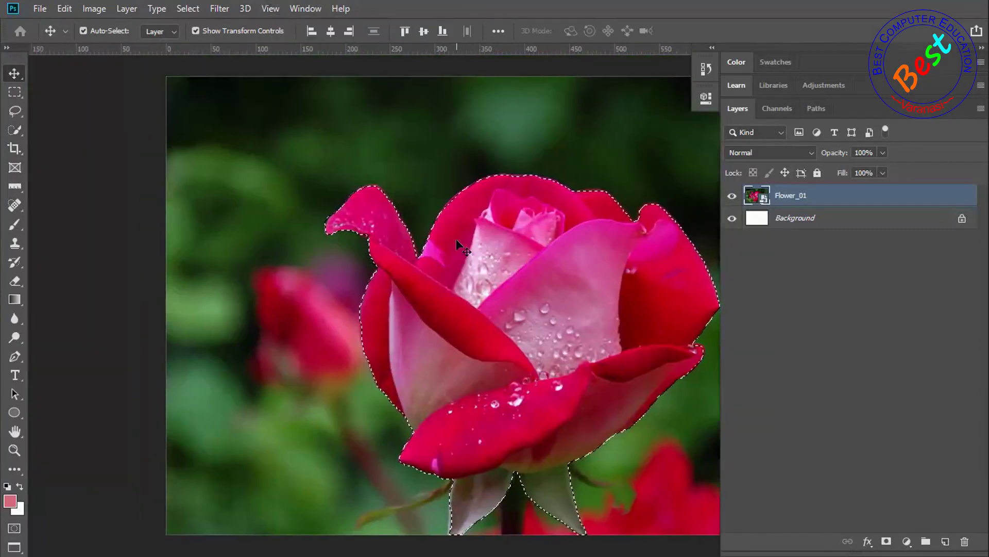
scroll(456, 239, right, 5)
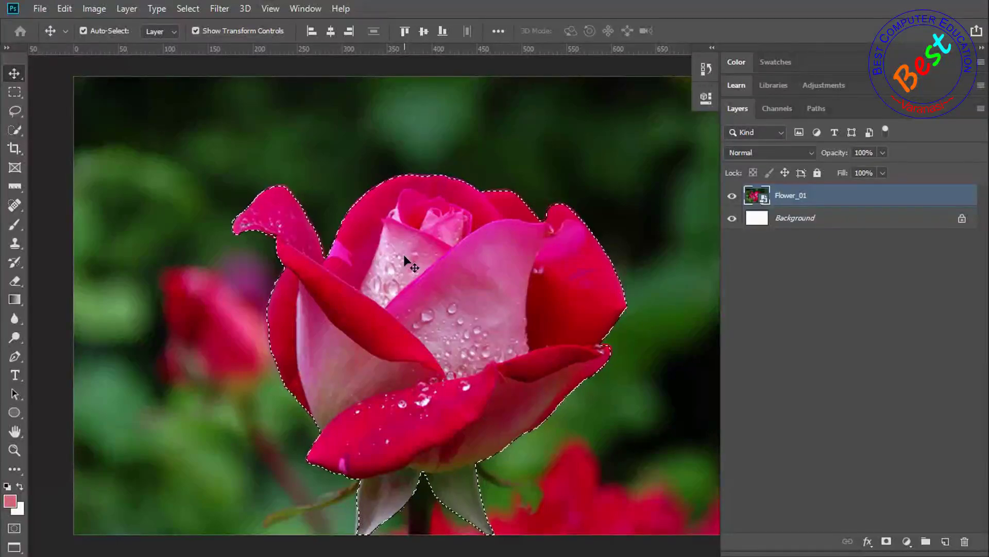
scroll(410, 263, down, 1)
scroll(411, 264, down, 3)
scroll(410, 264, up, 3)
scroll(411, 264, right, 3)
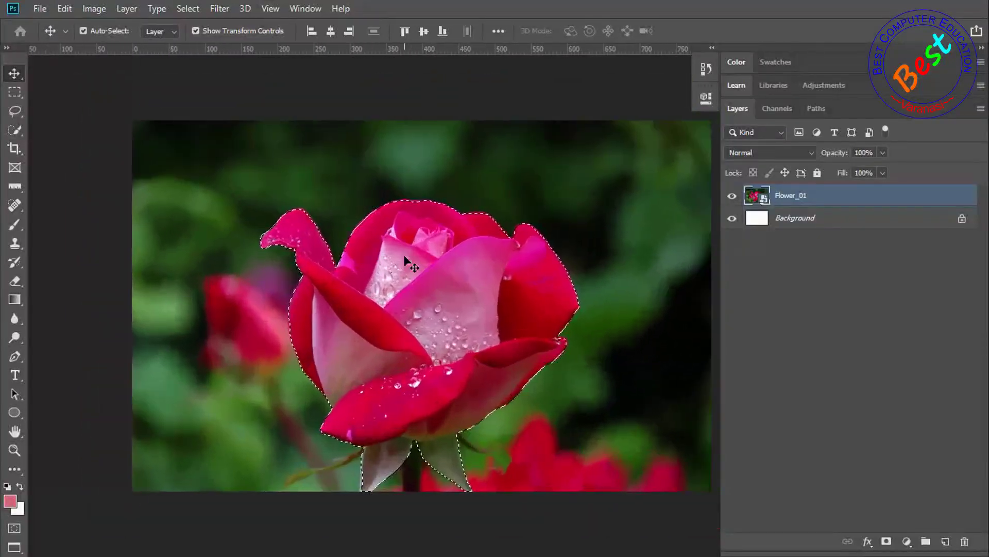
scroll(411, 264, left, 1)
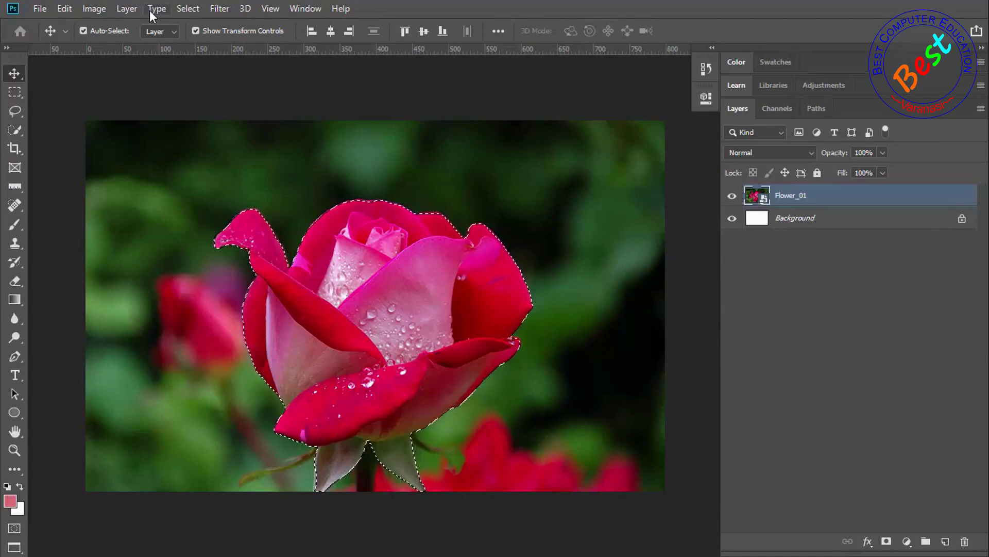
click(128, 11)
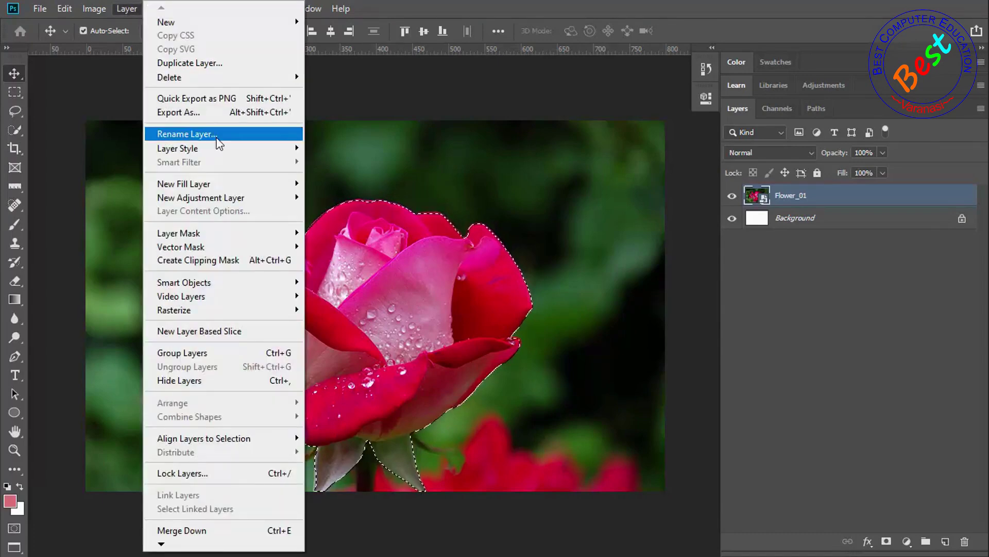
mouse_move(161, 201)
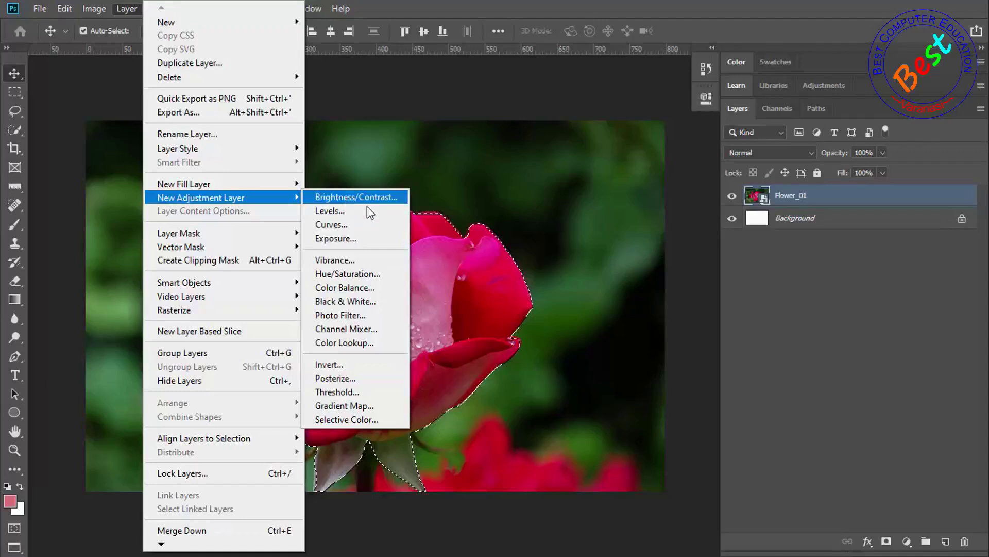
click(453, 287)
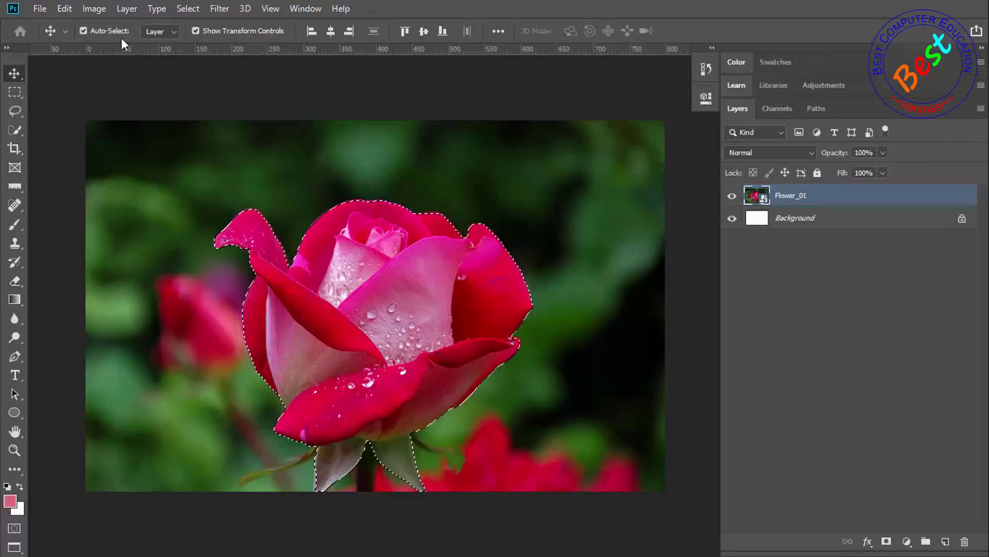
Add a Hue/Saturation adjustment layer named "Increase Color Tone of Flower" from the rose selection.
click(126, 9)
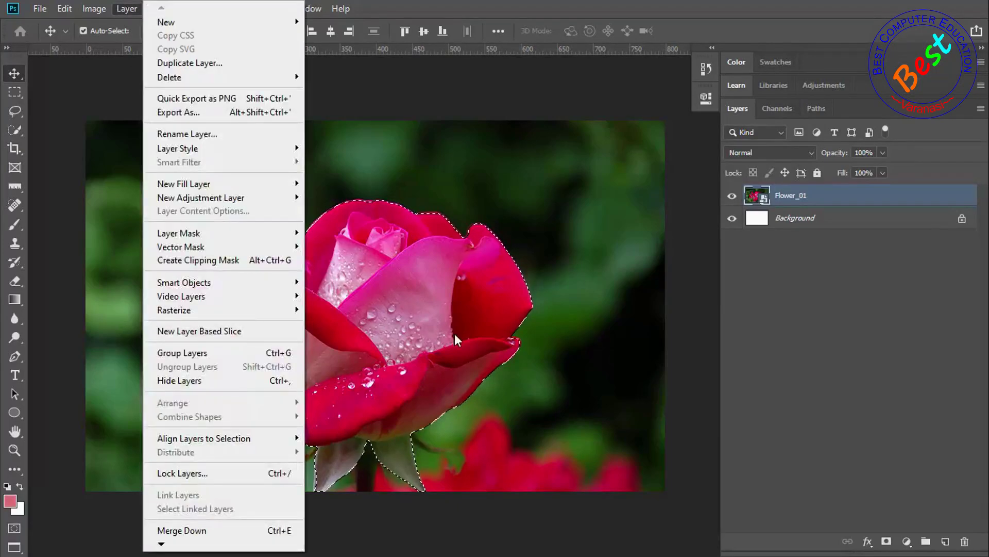
mouse_move(225, 200)
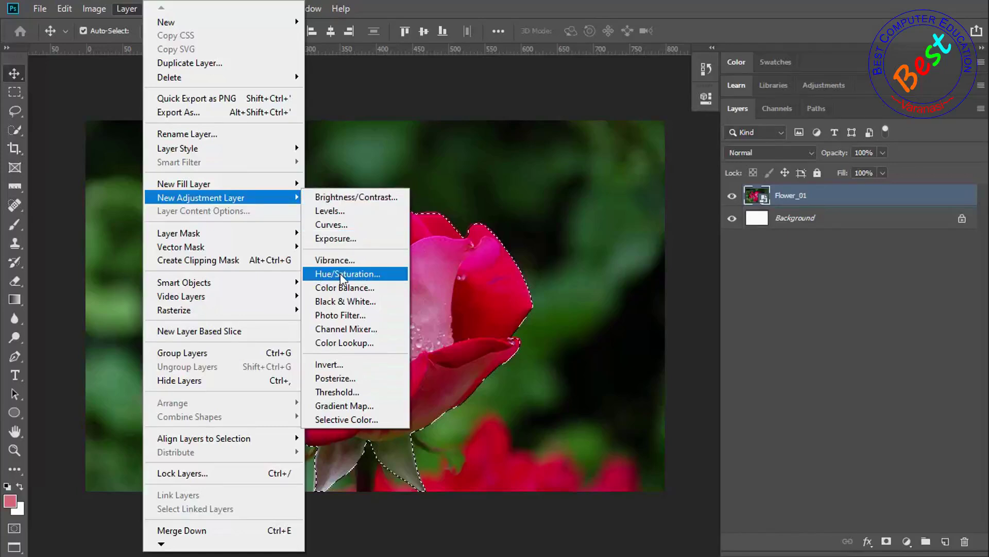
click(370, 276)
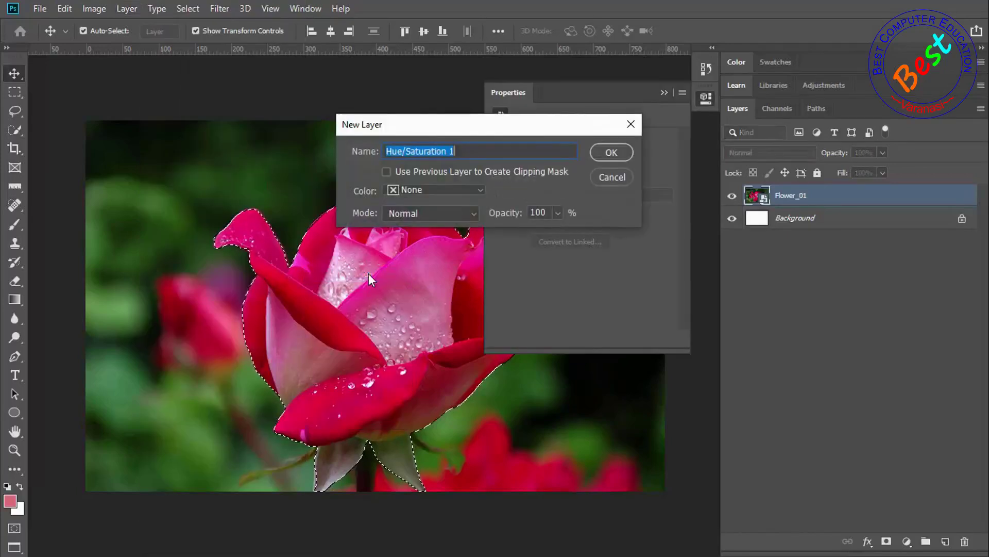
text(Increase Color Tone of Flower)
key(Return)
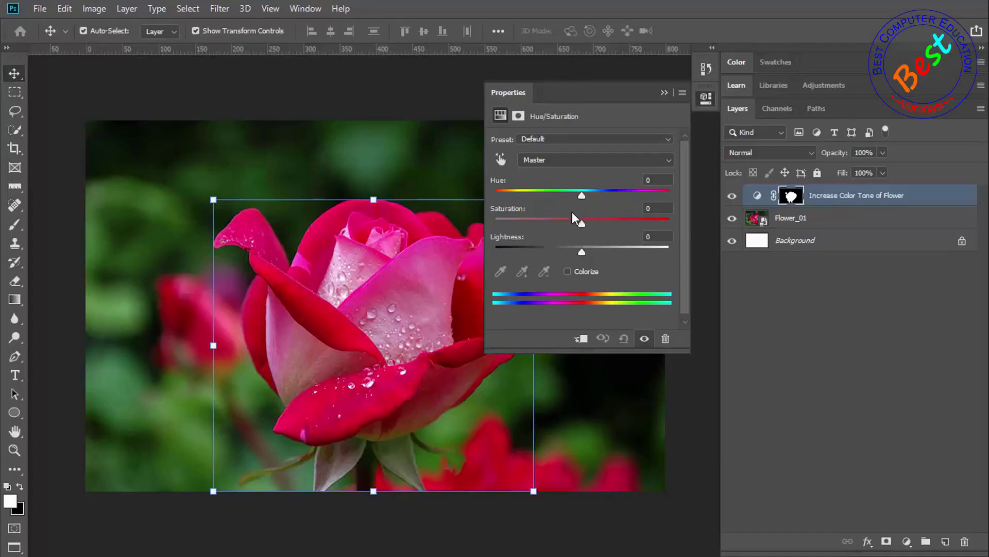
Set the flower adjustment's Saturation to +82 and Lightness to +10, and close its properties.
drag(581, 224, 630, 224)
drag(582, 252, 590, 252)
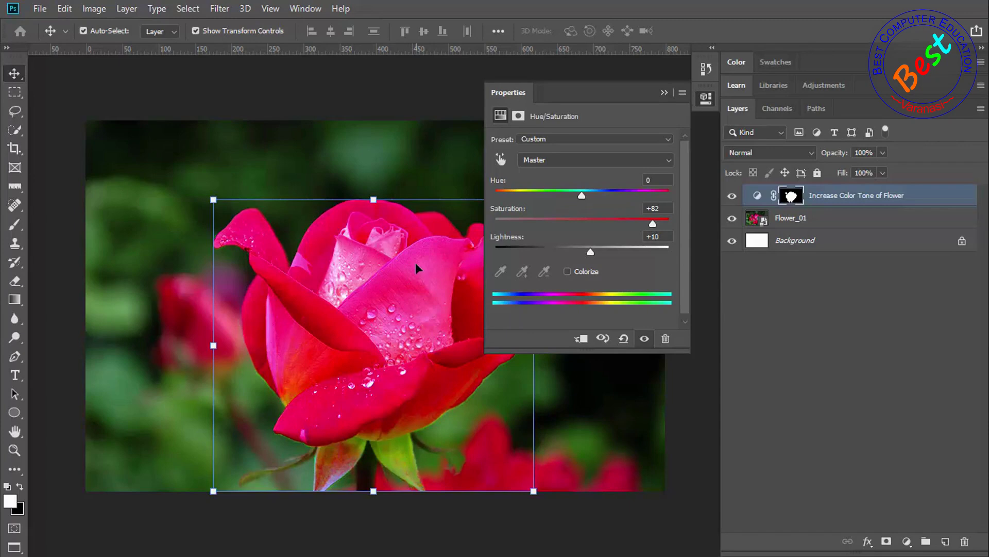
click(664, 93)
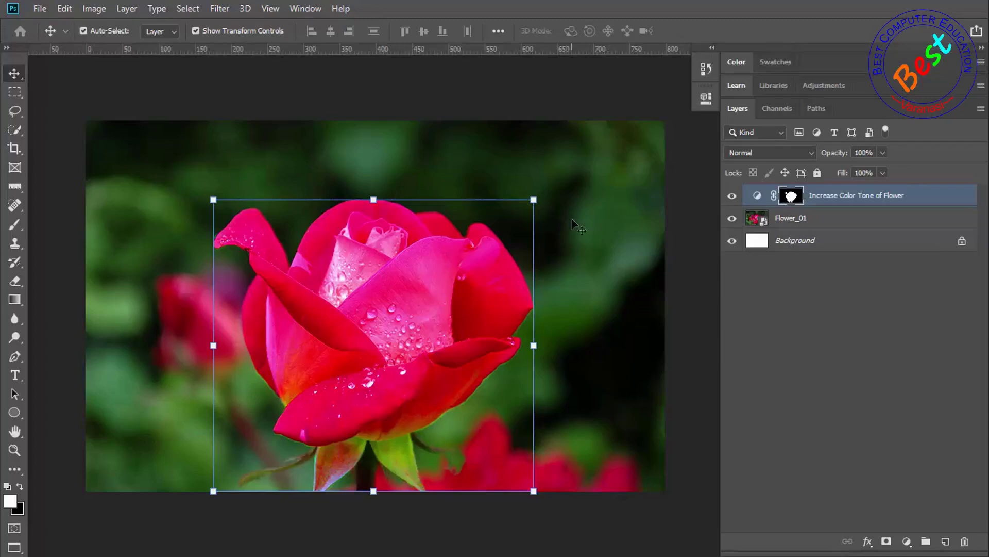
Make Flower_01 the active layer with the Quick Selection Tool ready.
click(388, 143)
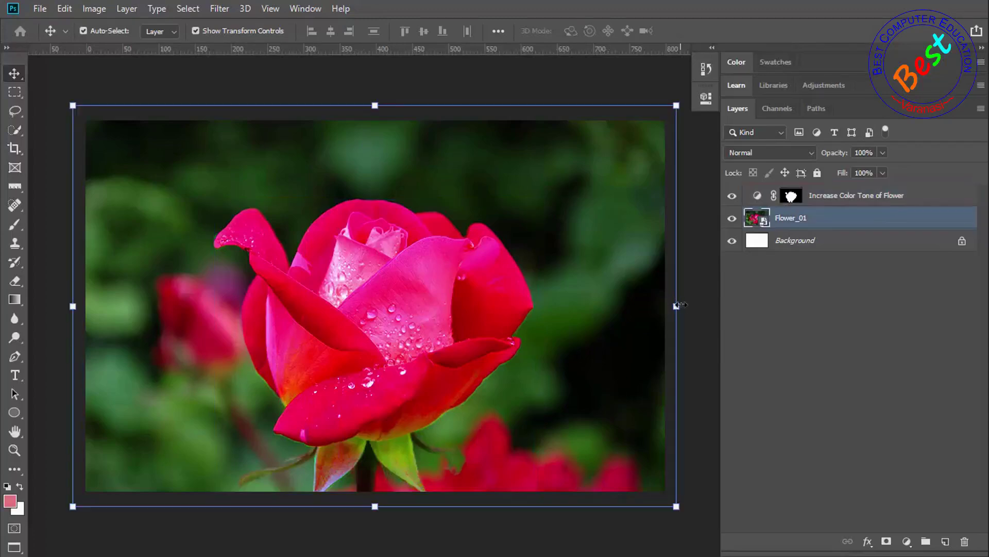
click(410, 235)
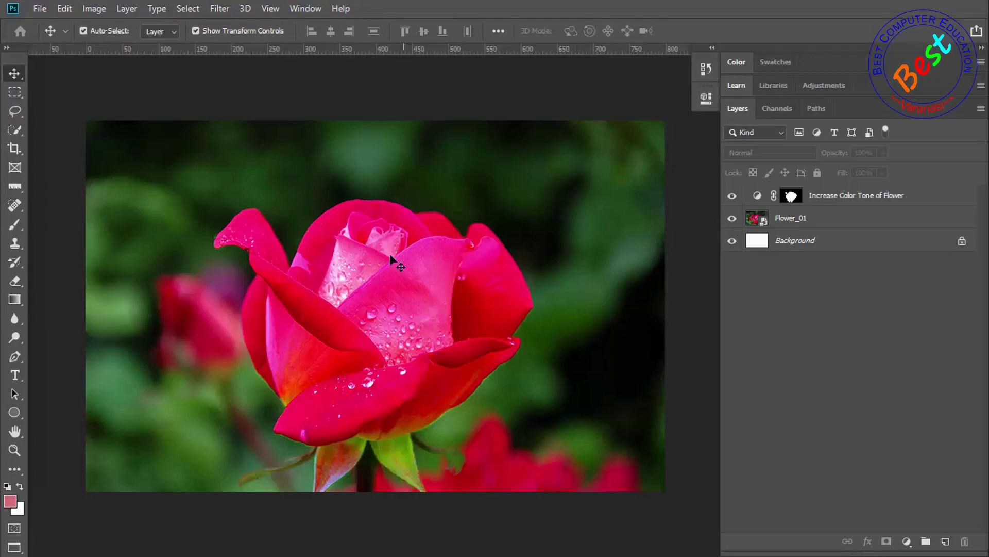
click(15, 129)
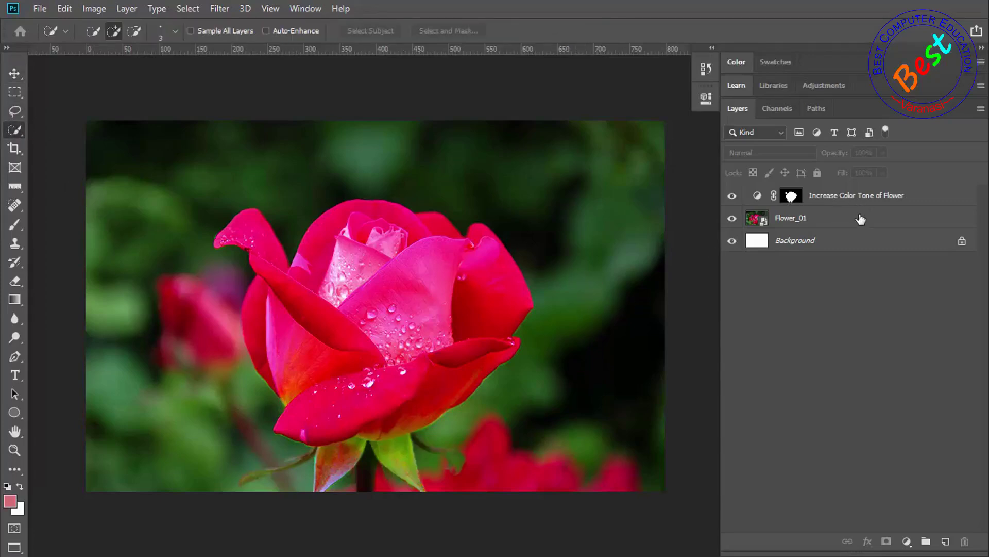
click(861, 219)
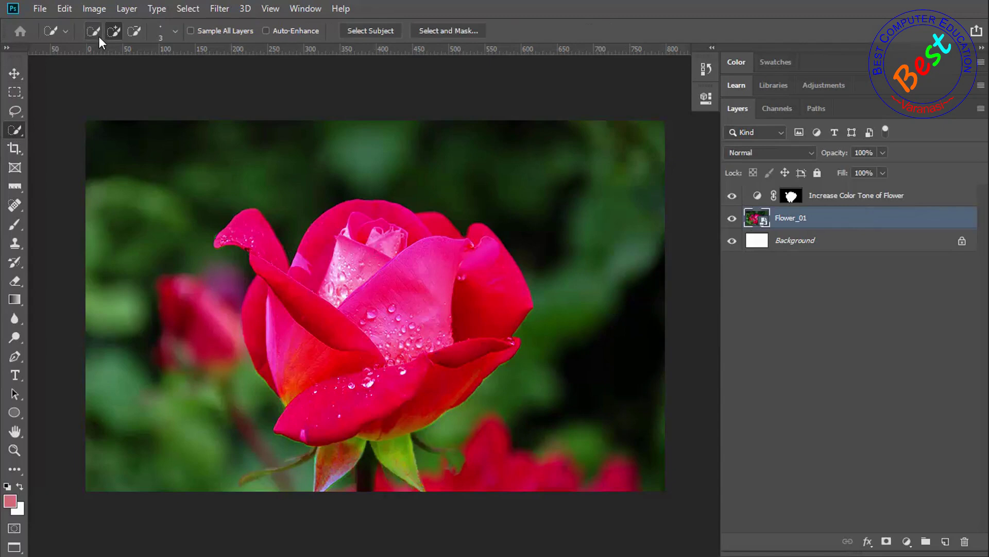
Set the selection brush size to 30 px and select the whole rose bloom with its two sepals.
click(173, 30)
drag(103, 73, 125, 73)
key(Return)
key(bracketleft)
key(bracketleft)
key(bracketleft)
key(bracketleft)
key(bracketright)
key(bracketright)
key(bracketright)
key(bracketleft)
key(bracketleft)
key(bracketleft)
mouse_move(232, 235)
mouse_down()
mouse_move(283, 273)
mouse_move(275, 313)
mouse_move(356, 330)
mouse_move(347, 265)
mouse_move(334, 254)
mouse_move(475, 258)
mouse_move(464, 361)
mouse_move(435, 381)
mouse_move(374, 392)
mouse_move(408, 482)
mouse_up()
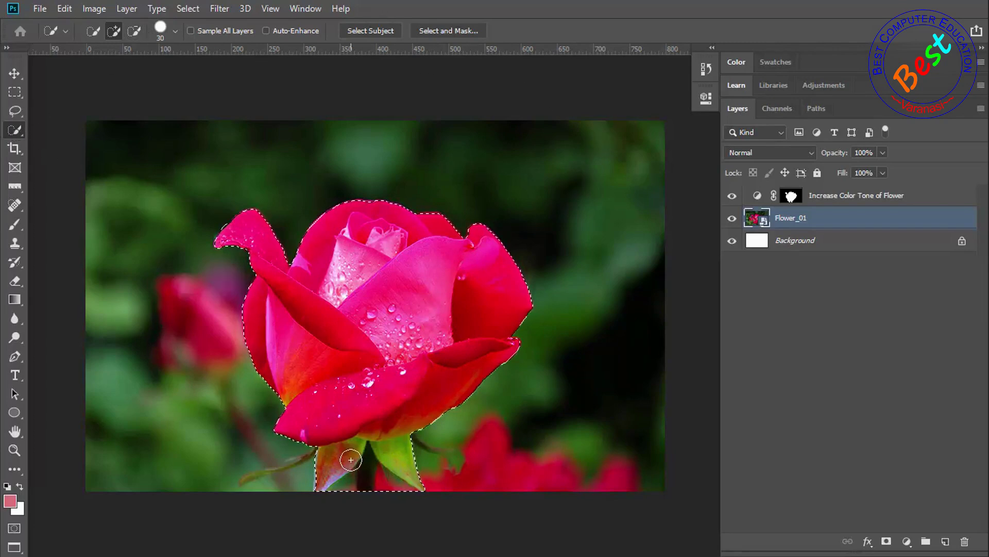
Subtract the stem area between the sepals with a 9 px brush and invert the selection to the background.
key(bracketleft)
key(bracketleft)
key(bracketleft)
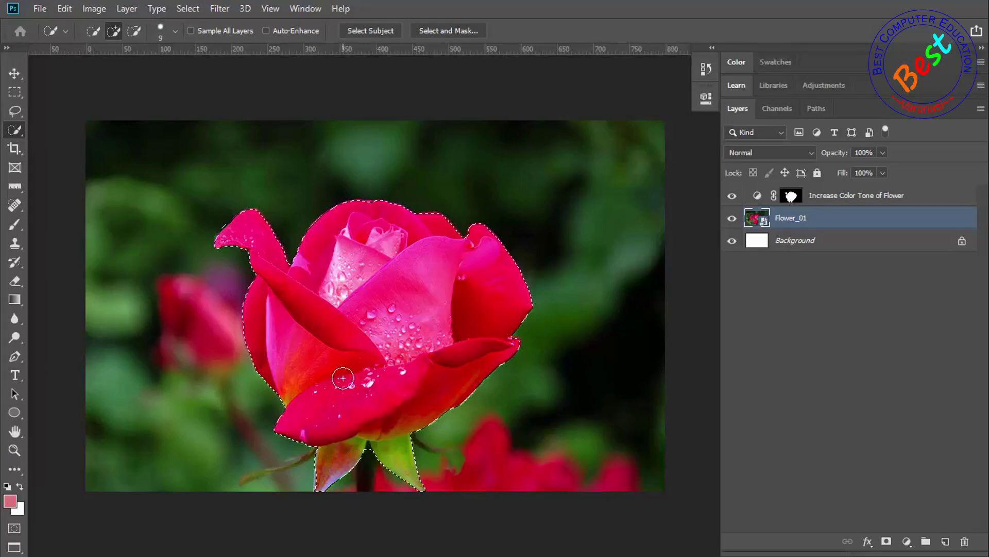
key(alt)
right_click(353, 279)
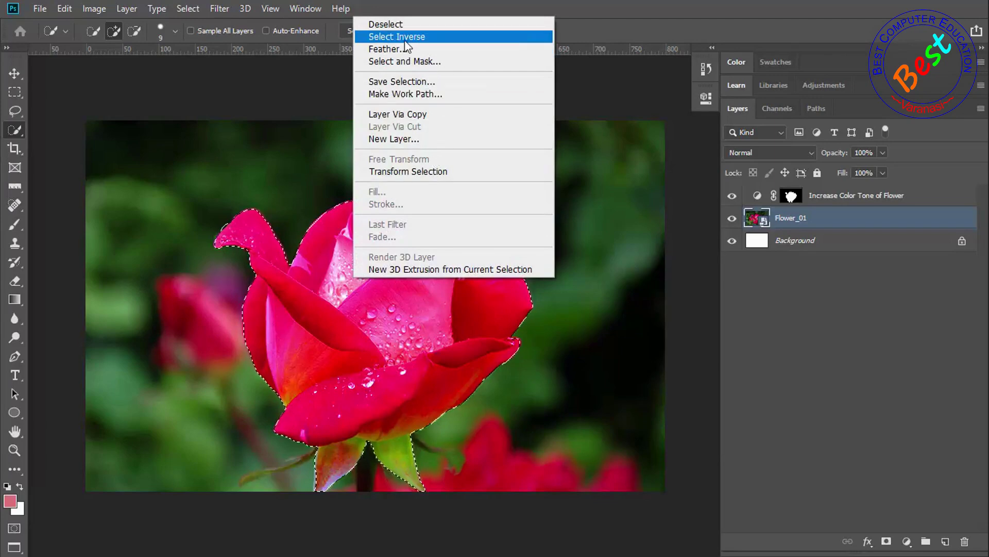
click(435, 37)
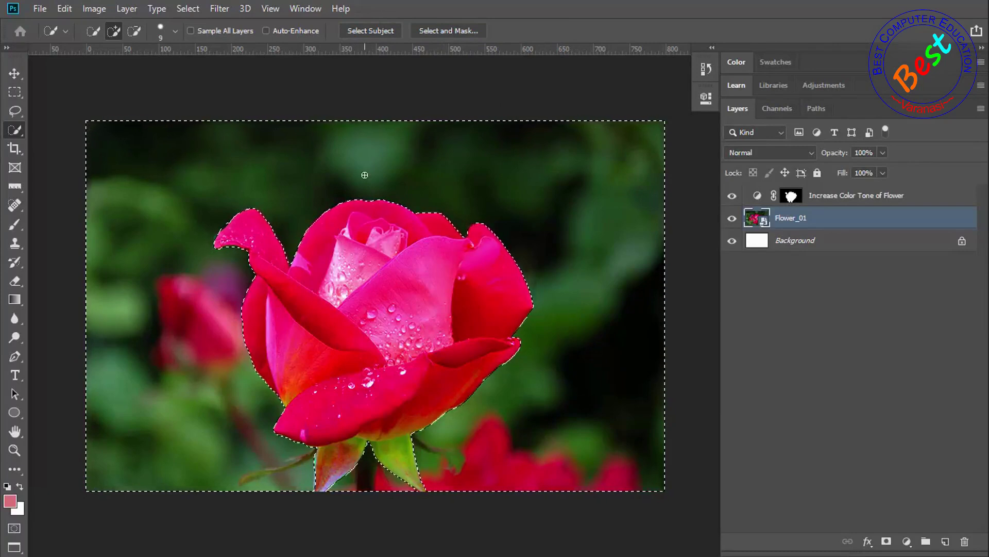
Try a Color Balance adjustment layer named "No Color At Bg" on the background selection, shift its magenta–green balance, and undo it.
click(127, 8)
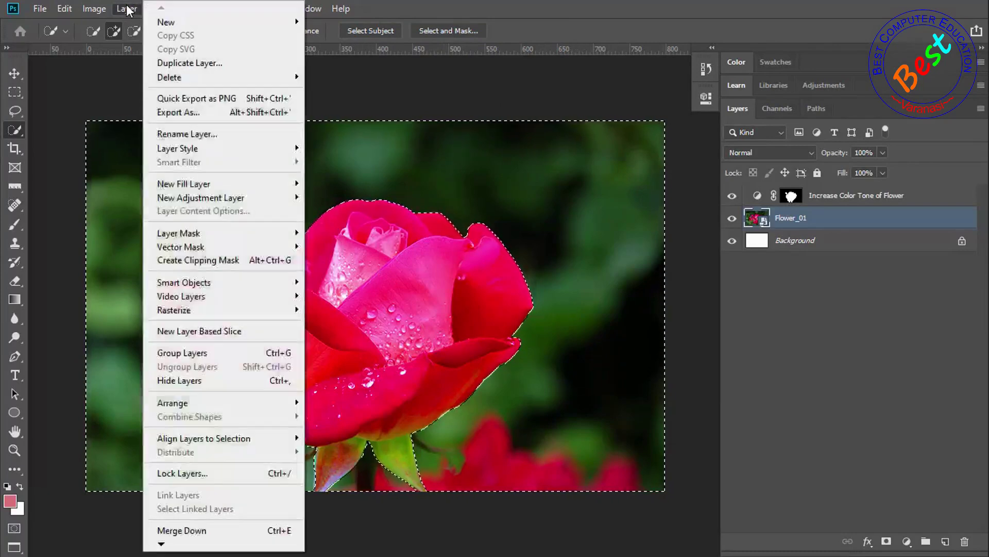
mouse_move(219, 197)
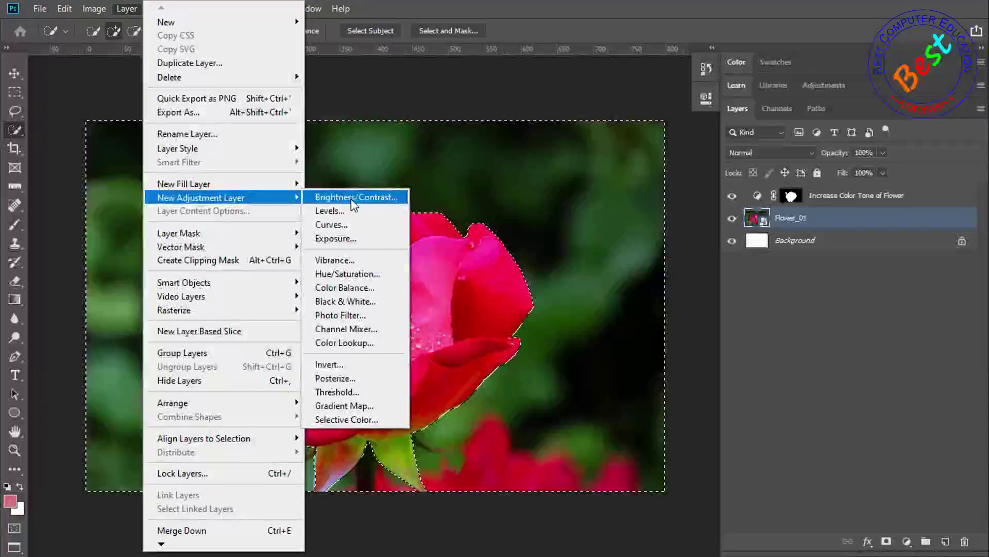
click(376, 290)
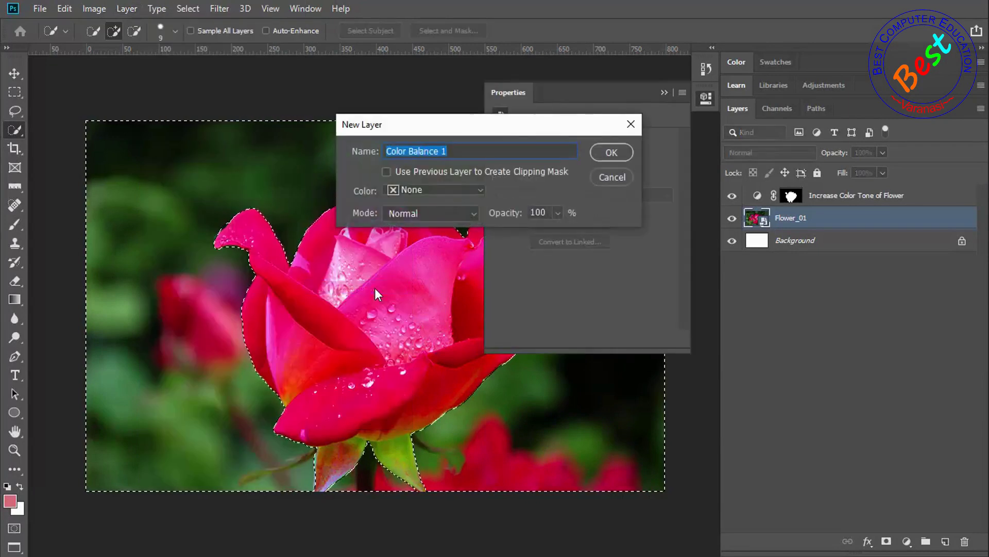
text(No Bg)
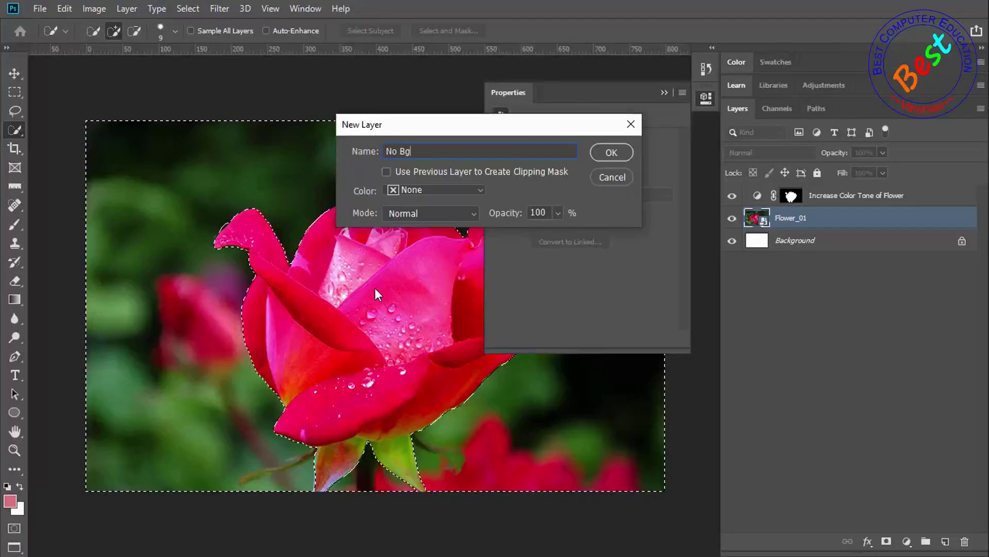
key(BackSpace)
key(BackSpace)
text(Color At Bg)
key(Return)
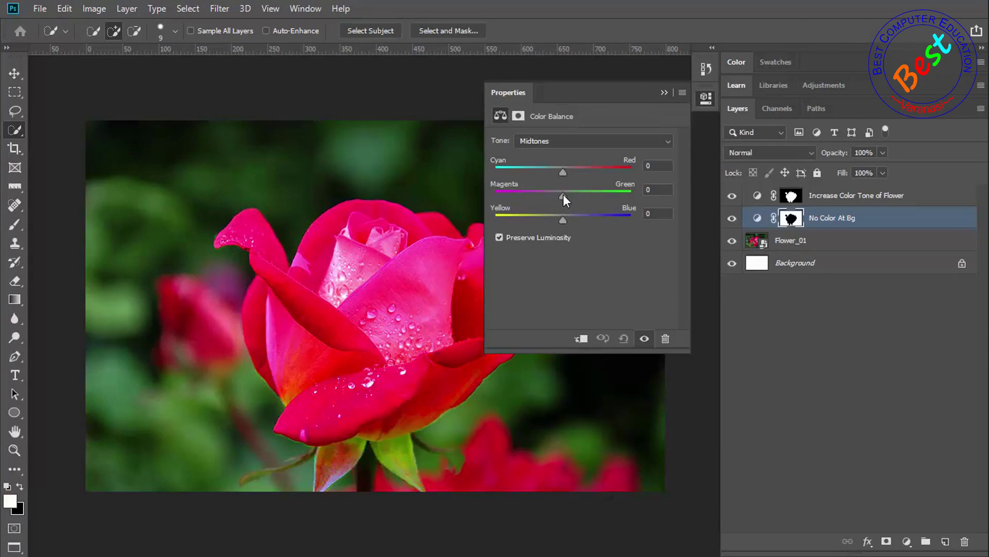
drag(558, 194, 531, 198)
key(ctrl+z)
key(ctrl+z)
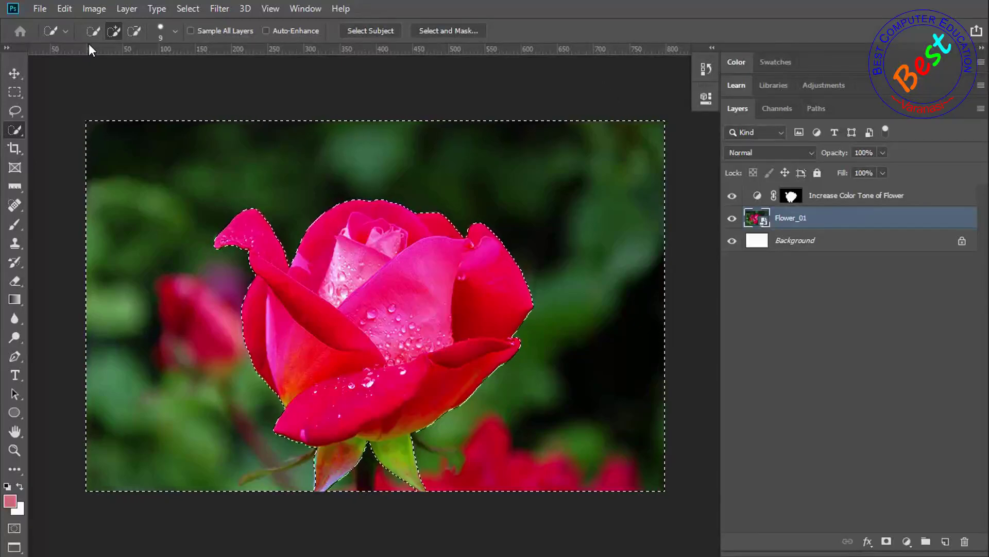
Add a Hue/Saturation adjustment layer named "No Color at Bg" from the inverted background selection.
click(127, 8)
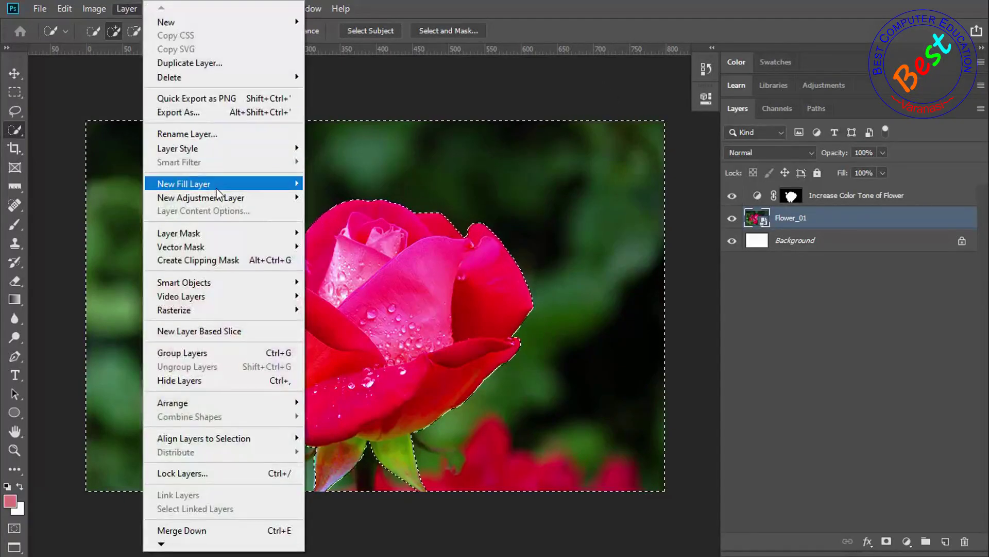
mouse_move(227, 196)
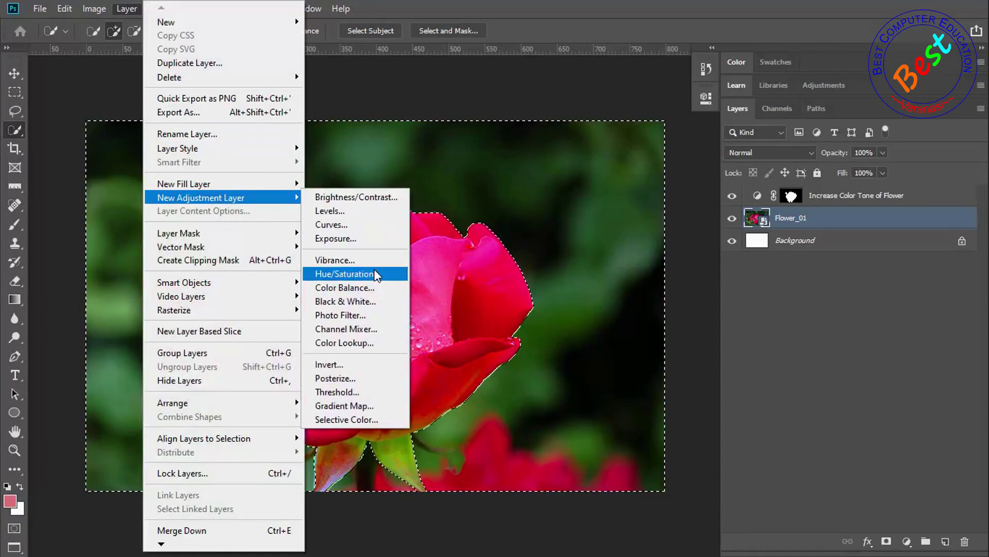
click(342, 273)
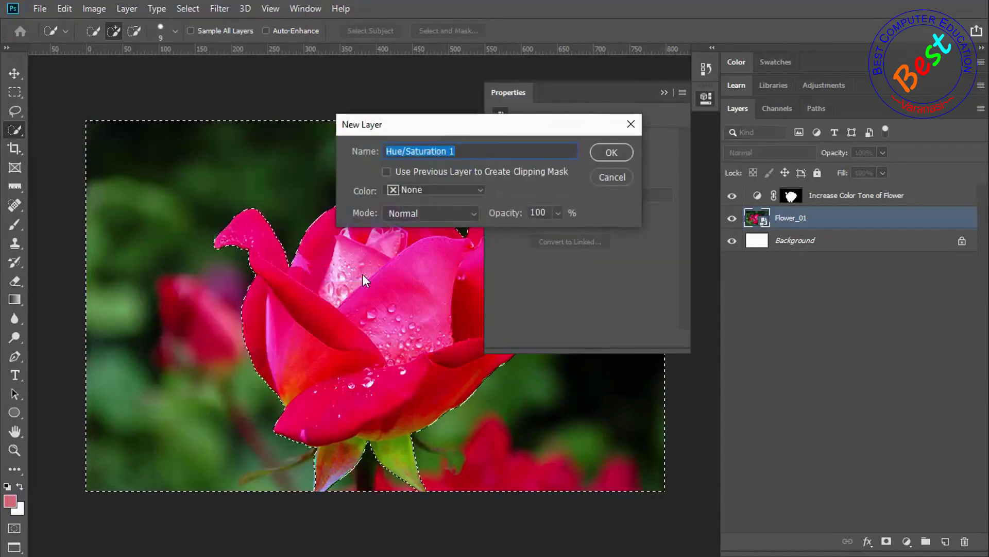
text(No Color )
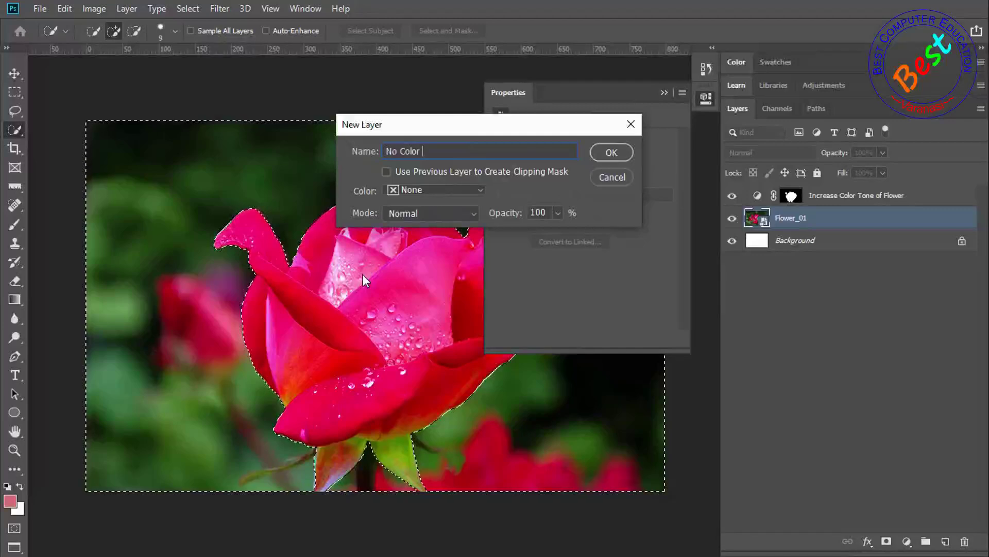
text(at Bg)
key(Return)
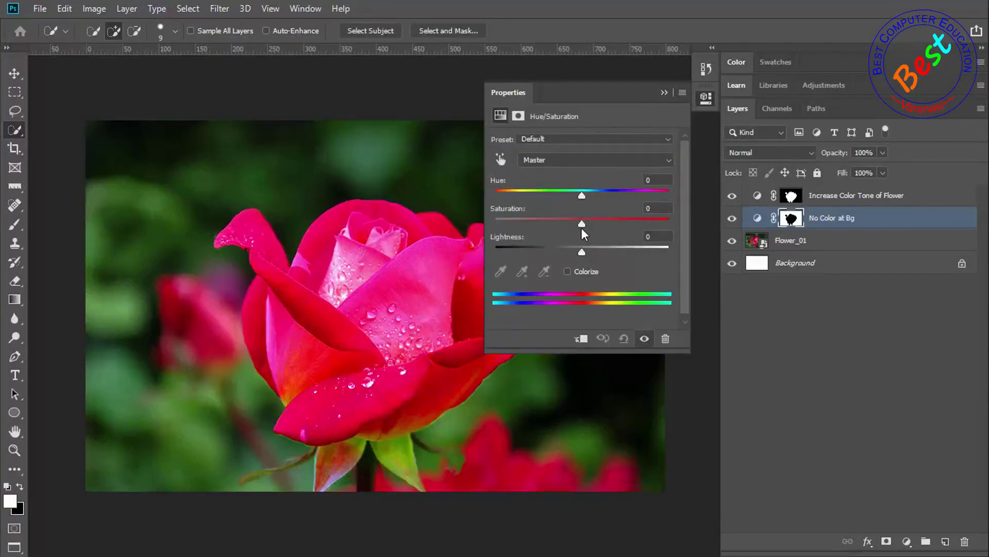
Desaturate the background with the "No Color at Bg" Hue/Saturation layer, setting Saturation to -72 and Lightness to -2.
drag(583, 223, 519, 224)
mouse_move(580, 251)
mouse_down()
mouse_move(572, 252)
mouse_move(595, 253)
mouse_move(580, 254)
mouse_up()
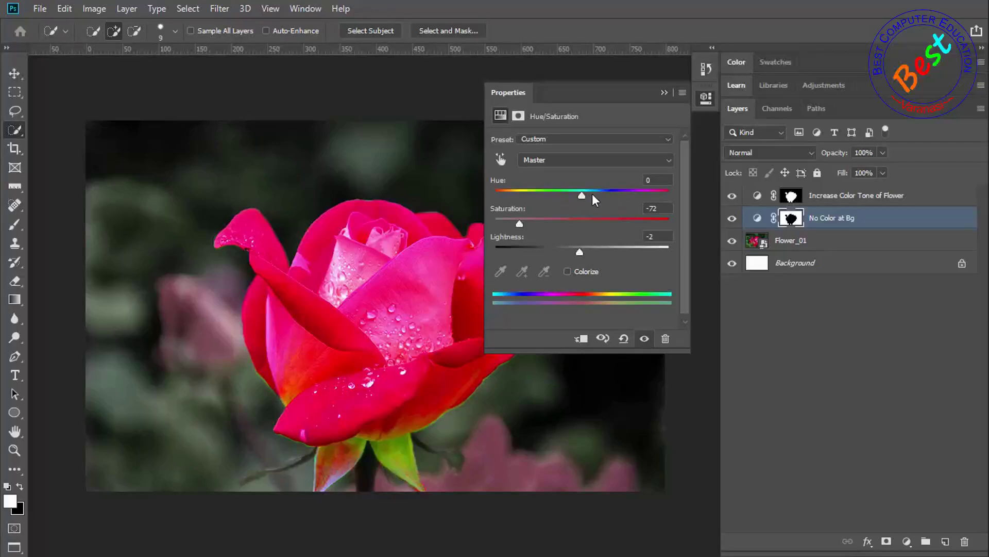
drag(581, 197, 580, 195)
click(664, 93)
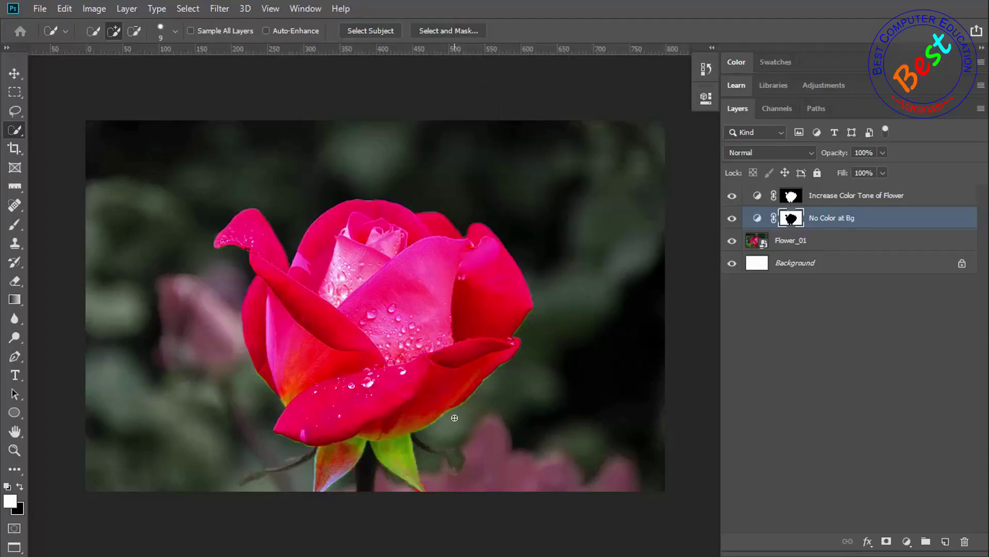
Target the "Increase Color Tone of Flower" layer mask and set the Brush tool size to 21 px for the lower petal edge.
scroll(454, 417, up, 4)
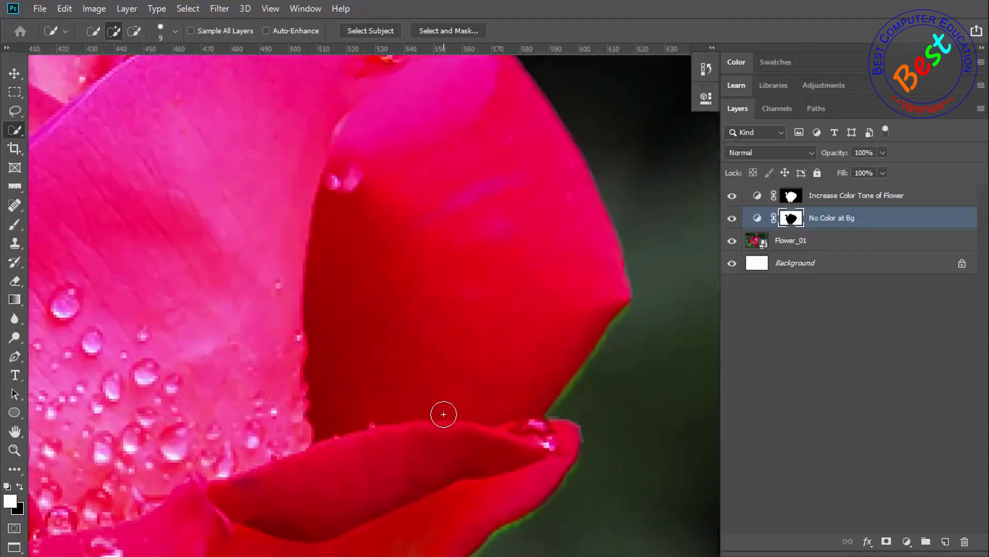
scroll(443, 414, down, 5)
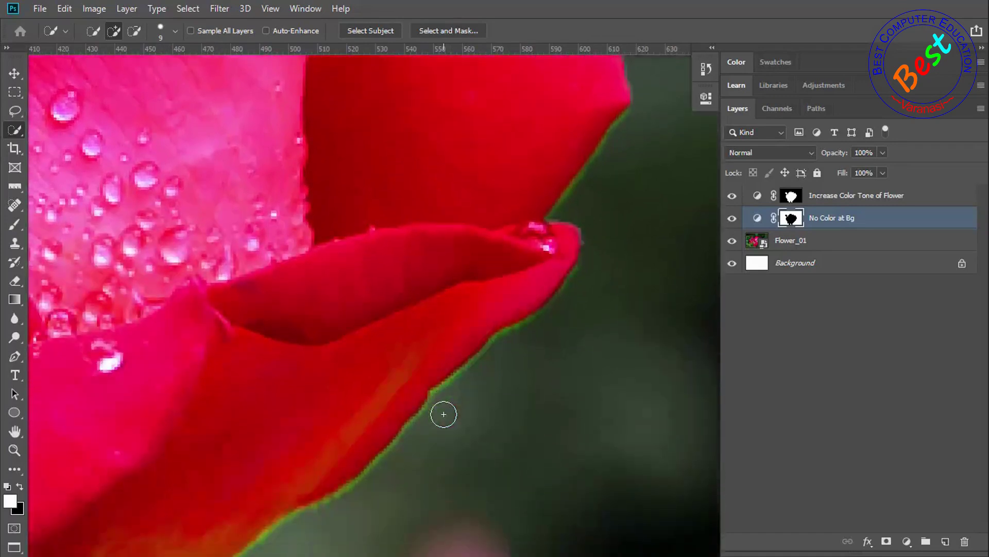
scroll(444, 413, down, 1)
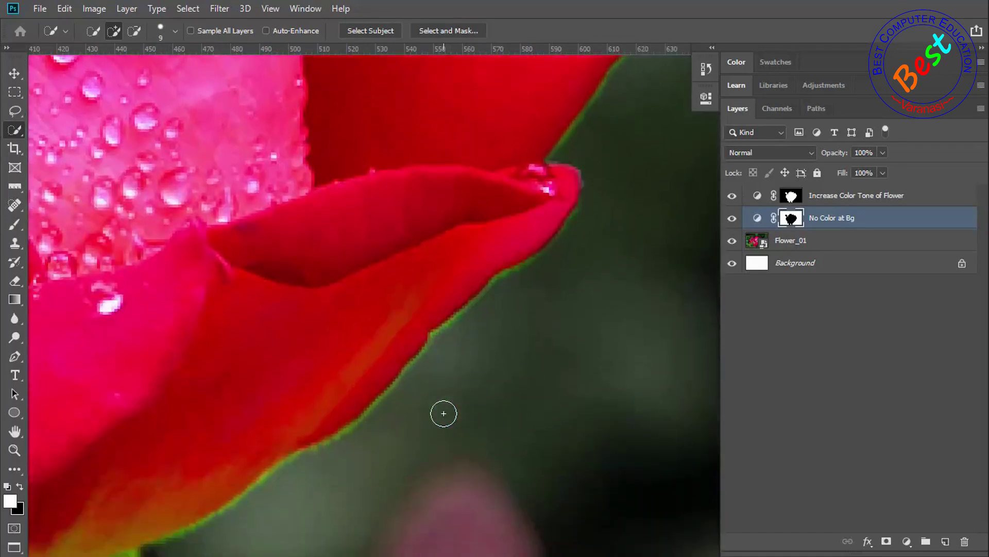
click(821, 201)
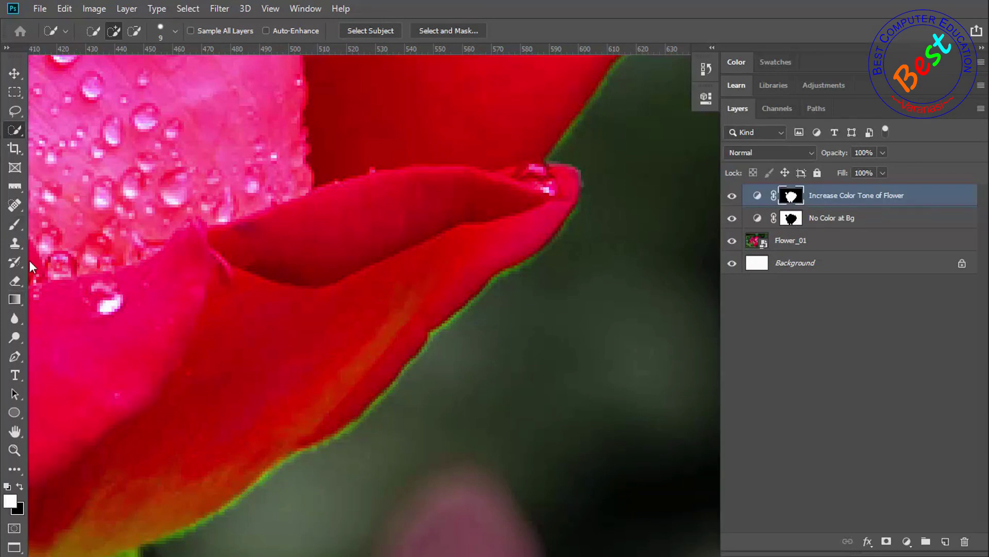
key(b)
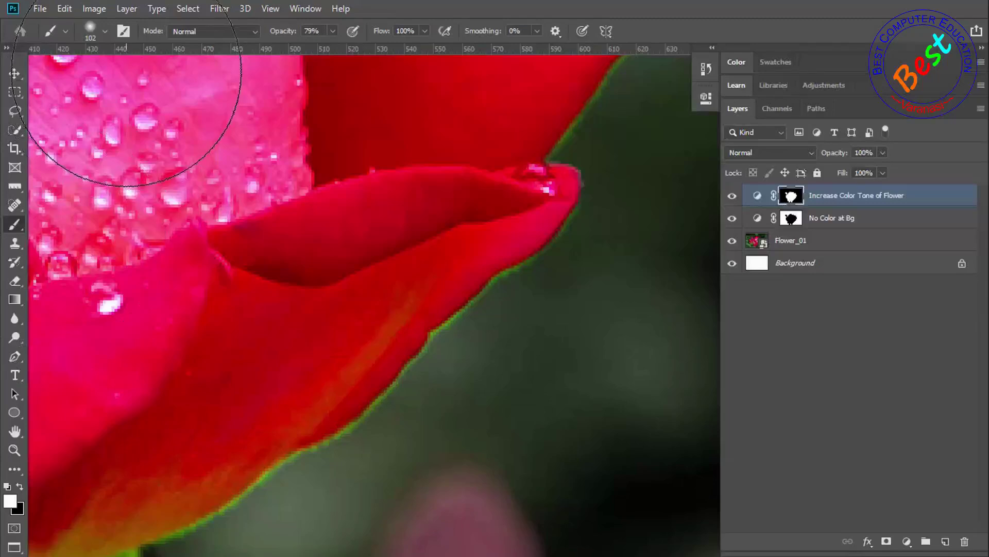
click(105, 31)
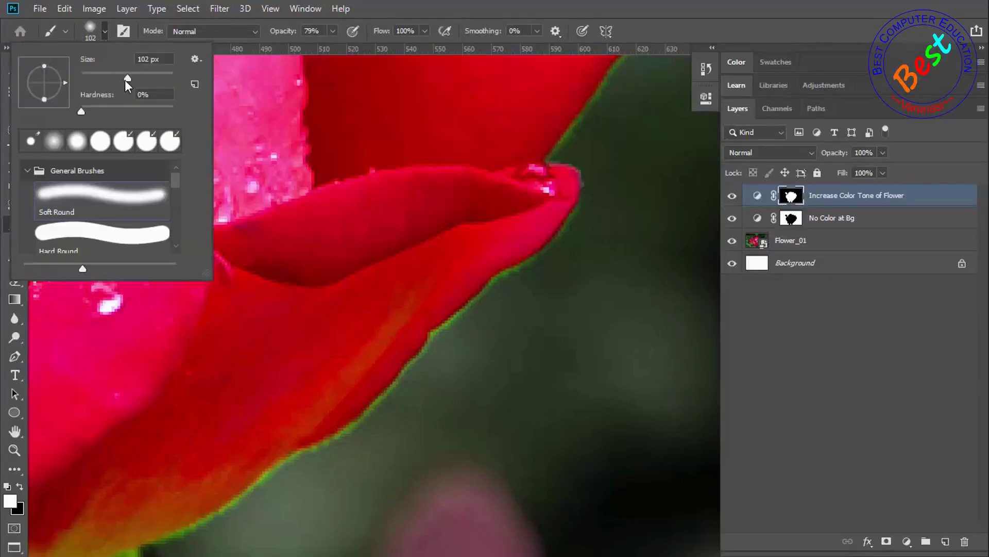
drag(126, 79, 91, 76)
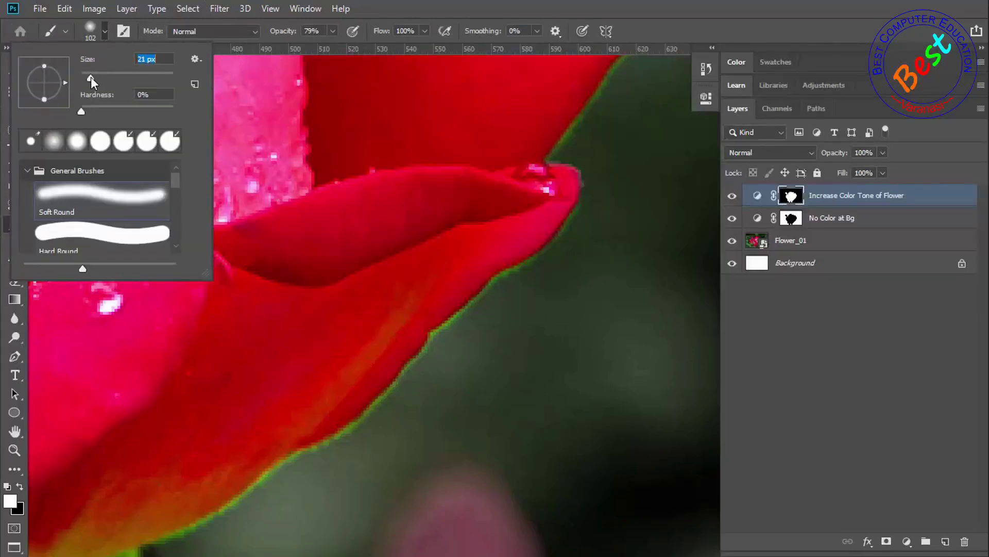
click(105, 30)
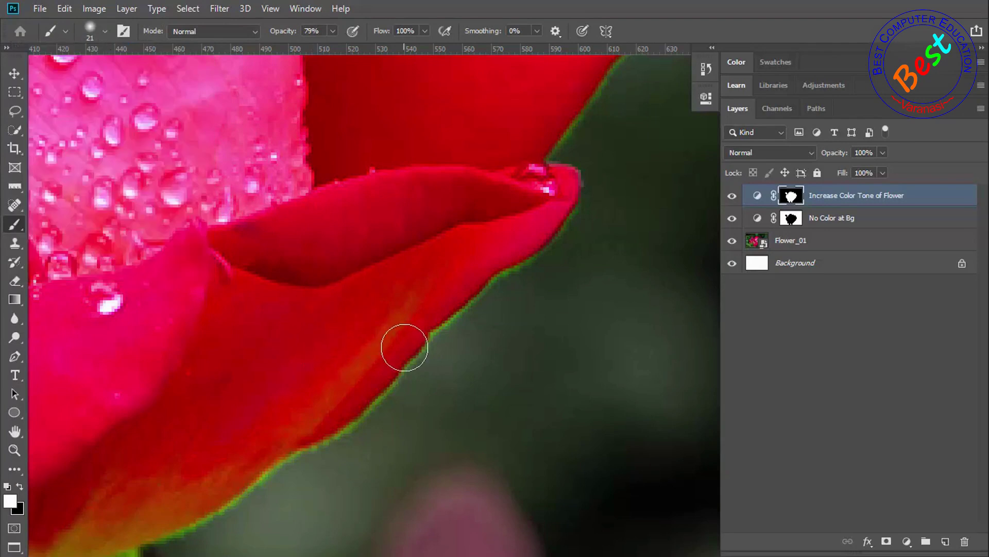
Paint the mask black with a 91% hardness brush along the outer edge of the lower petal to remove the green fringe.
drag(418, 391, 457, 342)
key(ctrl+z)
click(21, 487)
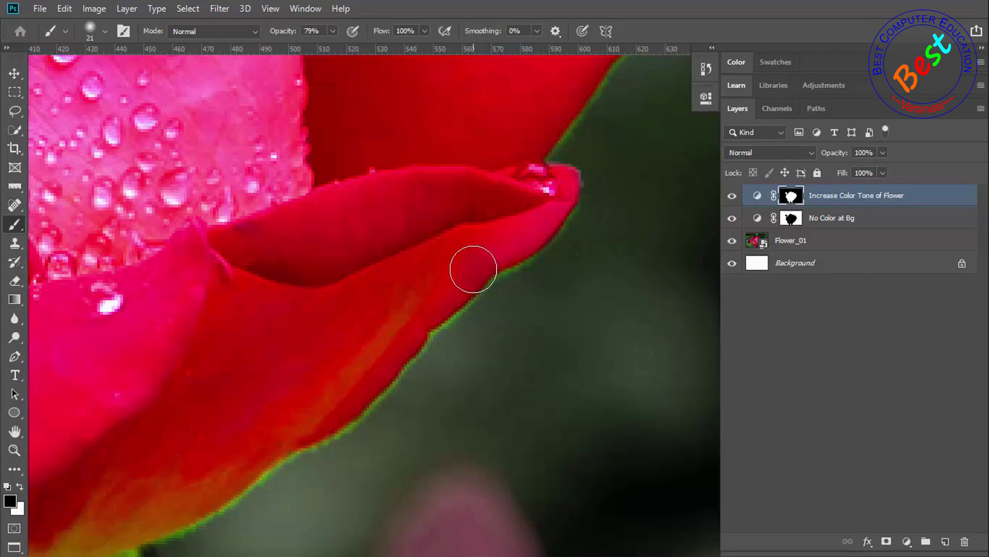
click(105, 31)
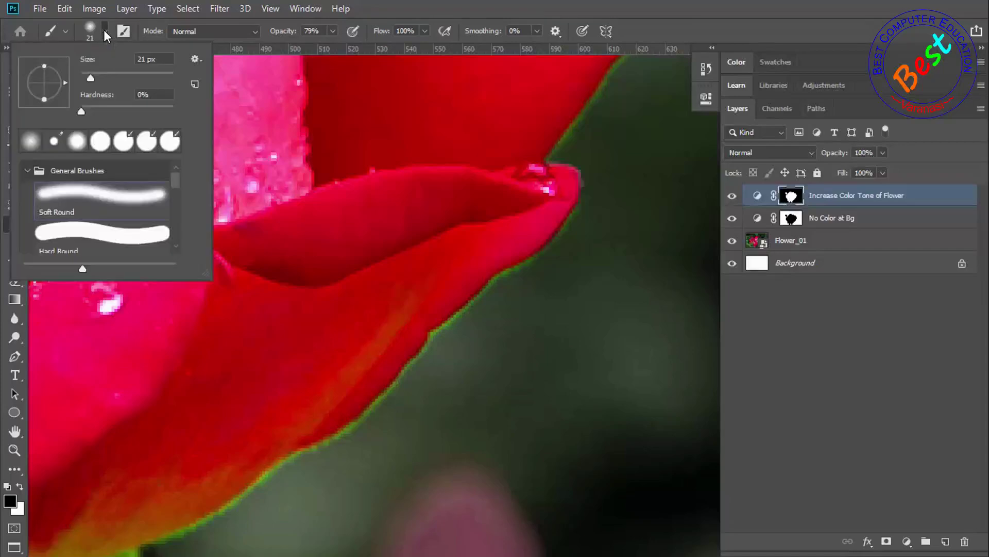
drag(163, 105, 165, 106)
click(104, 31)
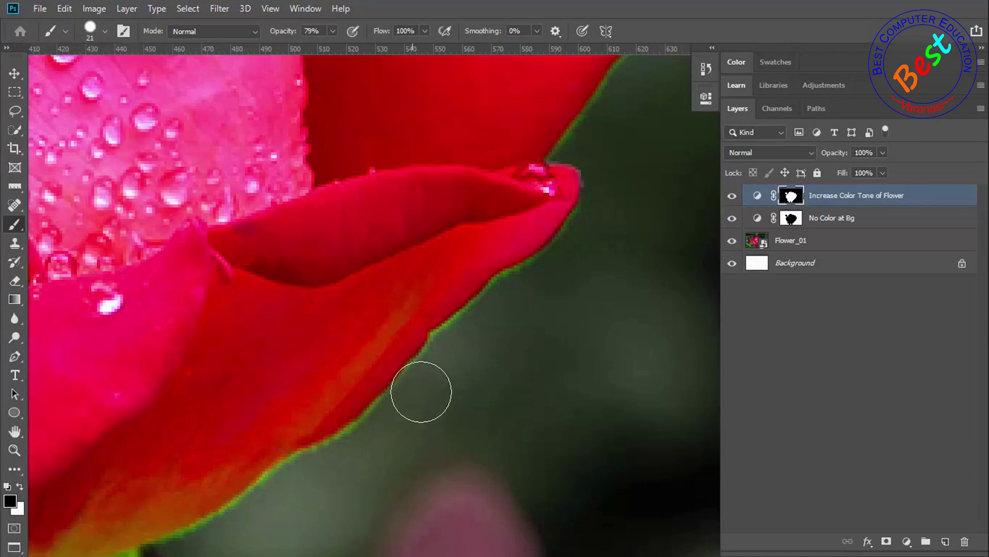
drag(453, 346, 570, 259)
Raise the brush hardness to maximum and opacity to 100%, and paint out the remaining green fringe further down the petal edge.
click(105, 32)
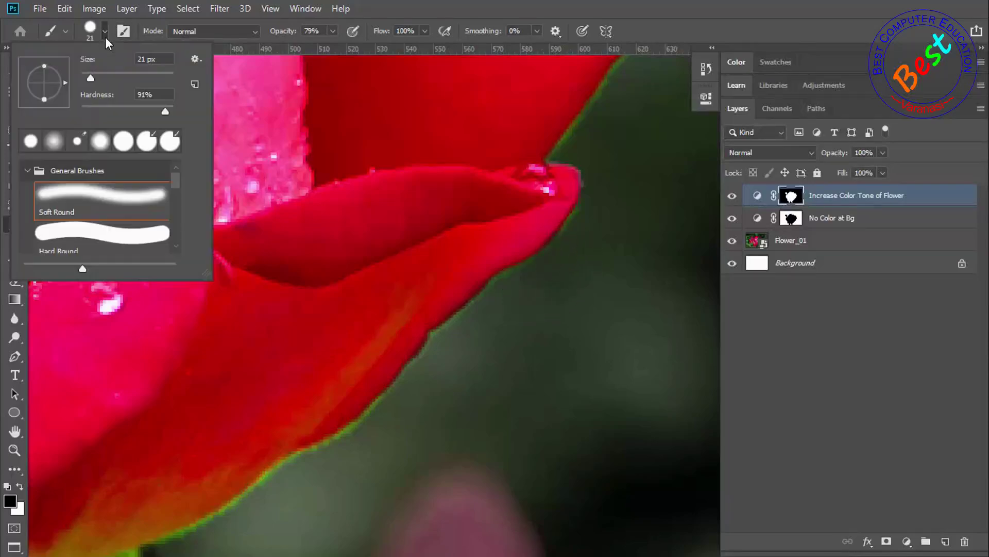
drag(165, 111, 183, 110)
click(333, 32)
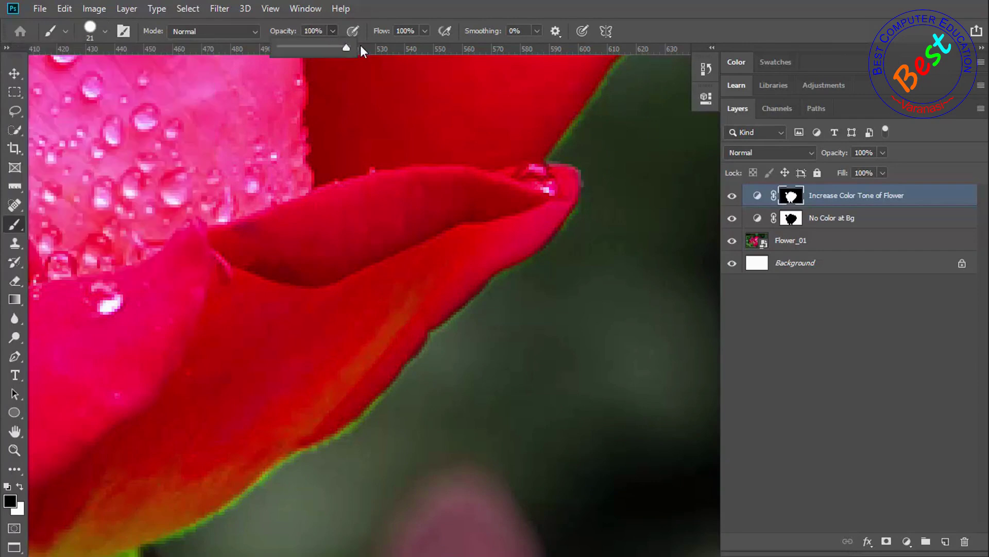
click(272, 508)
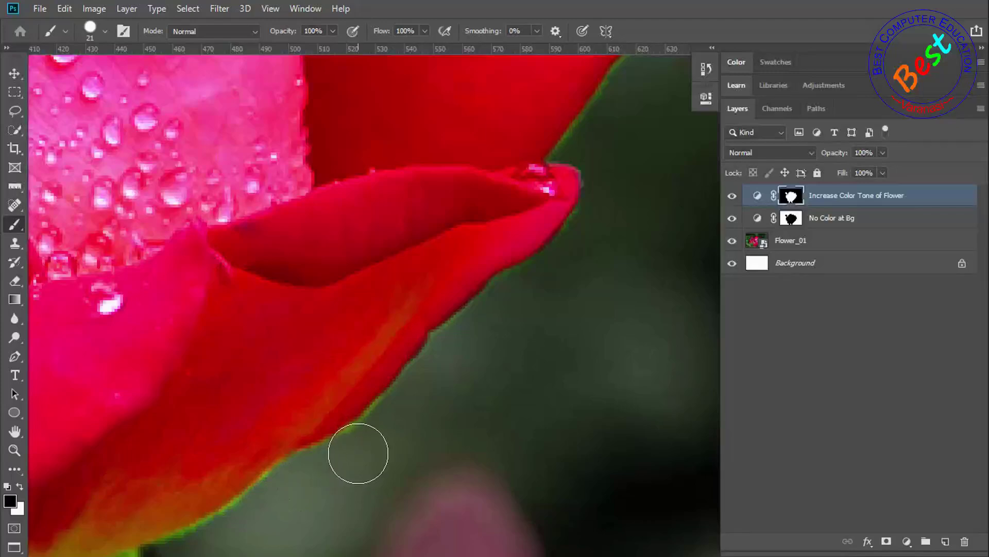
mouse_move(389, 405)
mouse_down()
mouse_move(361, 361)
mouse_move(357, 303)
mouse_move(345, 372)
mouse_move(455, 334)
mouse_up()
key(ctrl+z)
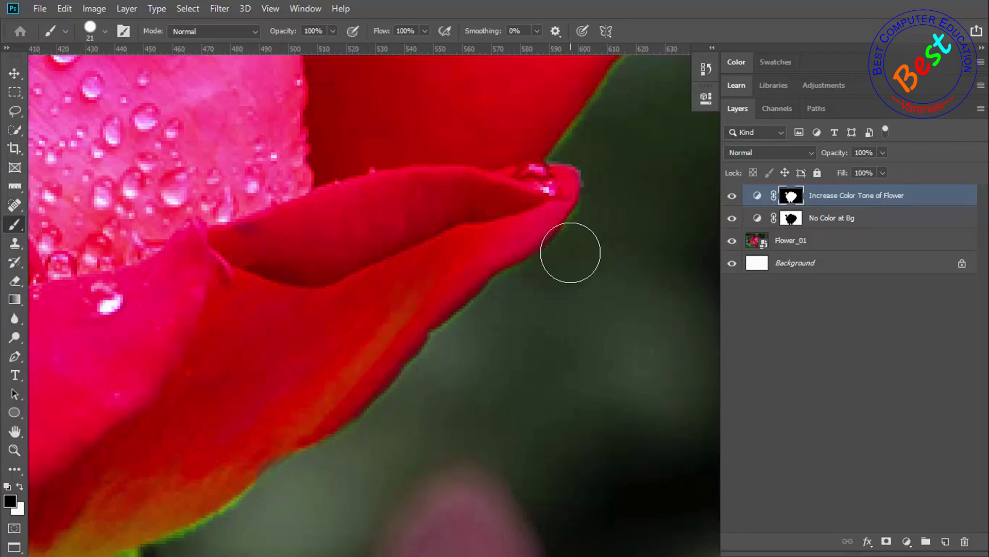
Examine the whole image to check the cleaned petal edge against the desaturated background.
key(ctrl+minus)
key(ctrl+minus)
key(ctrl+minus)
key(ctrl+minus)
key(ctrl+minus)
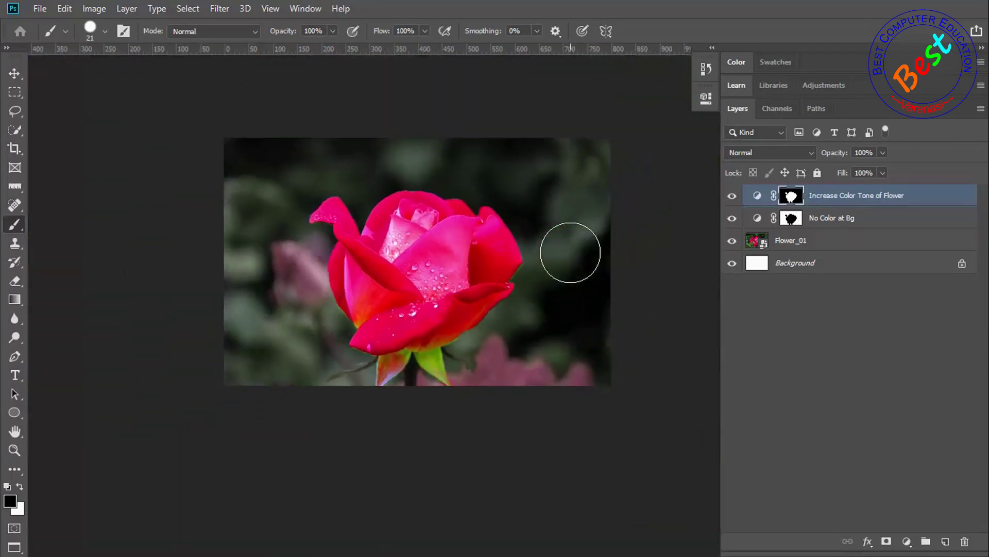
key(ctrl+plus)
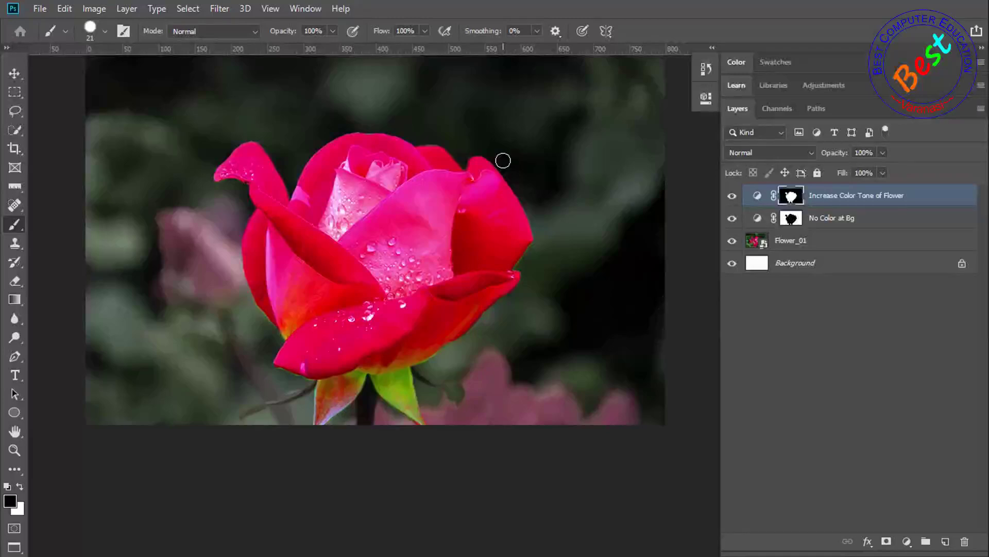
scroll(503, 161, up, 1)
scroll(503, 160, up, 3)
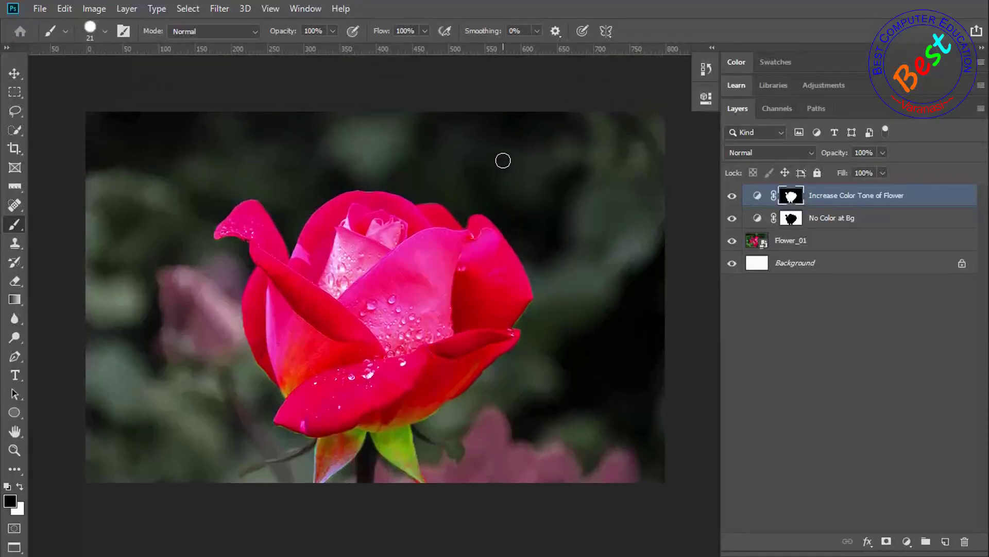
scroll(503, 160, down, 2)
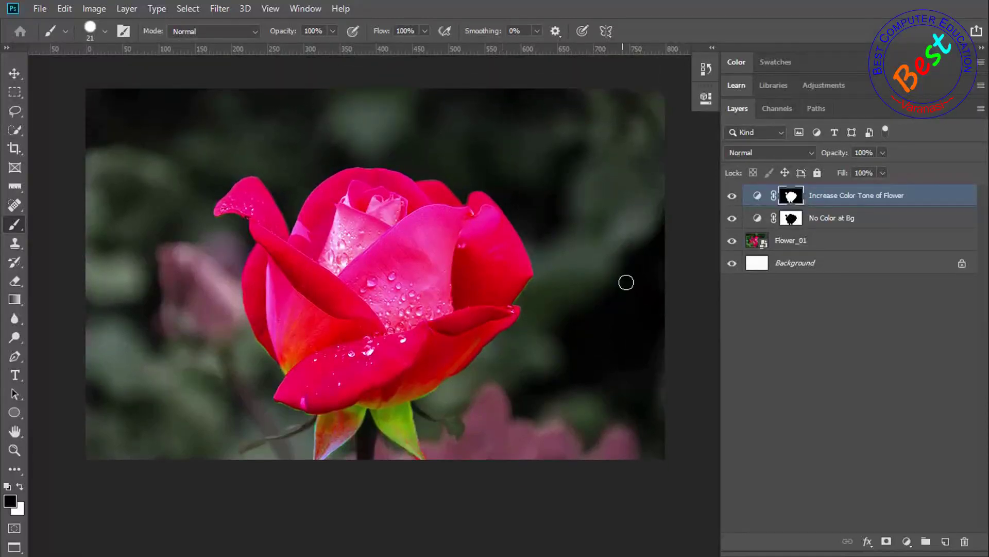
Select the "No Color at Bg" layer by picking the background in the image with the Move tool.
key(v)
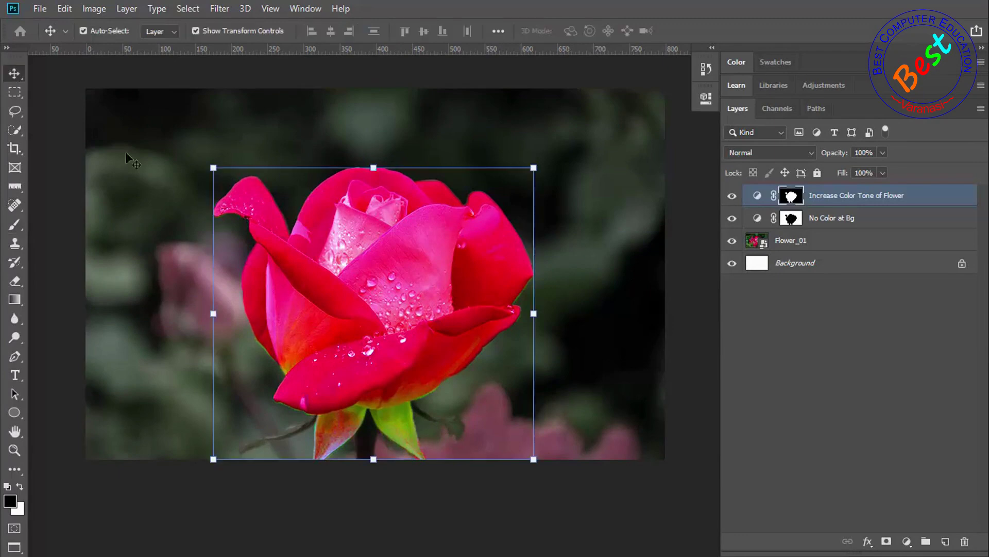
click(637, 356)
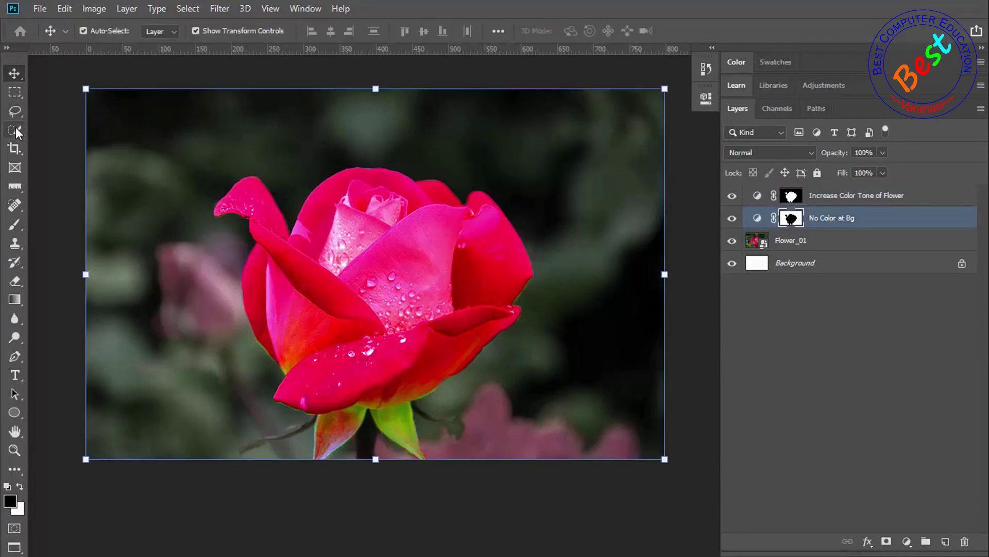